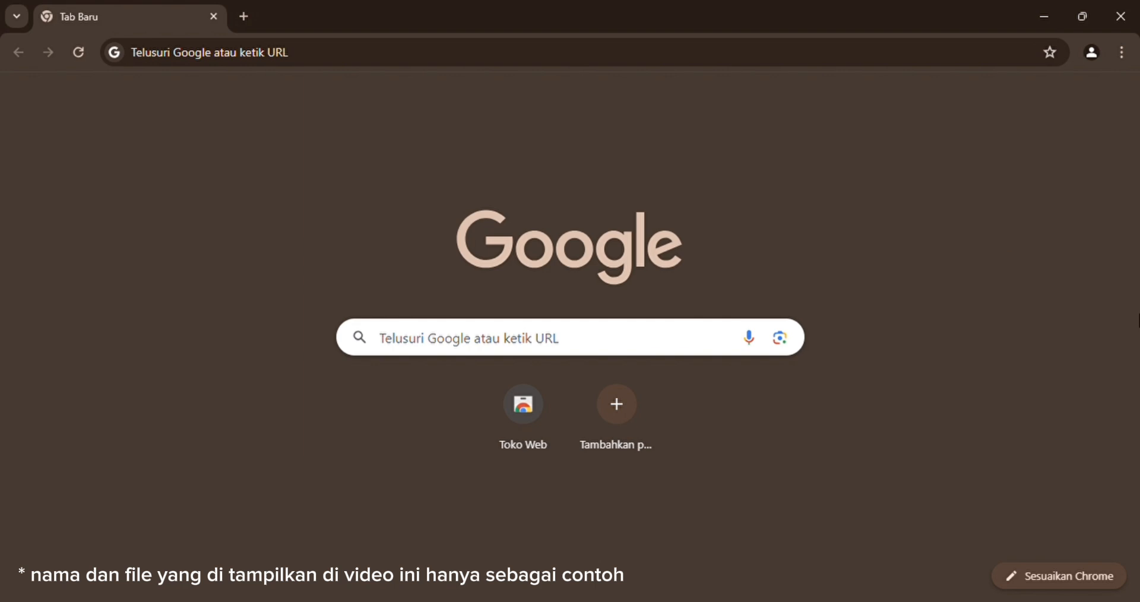
Search Google for 'man 1 samarinda'.
{"action": "left_click", "coordinate": [622, 61]}
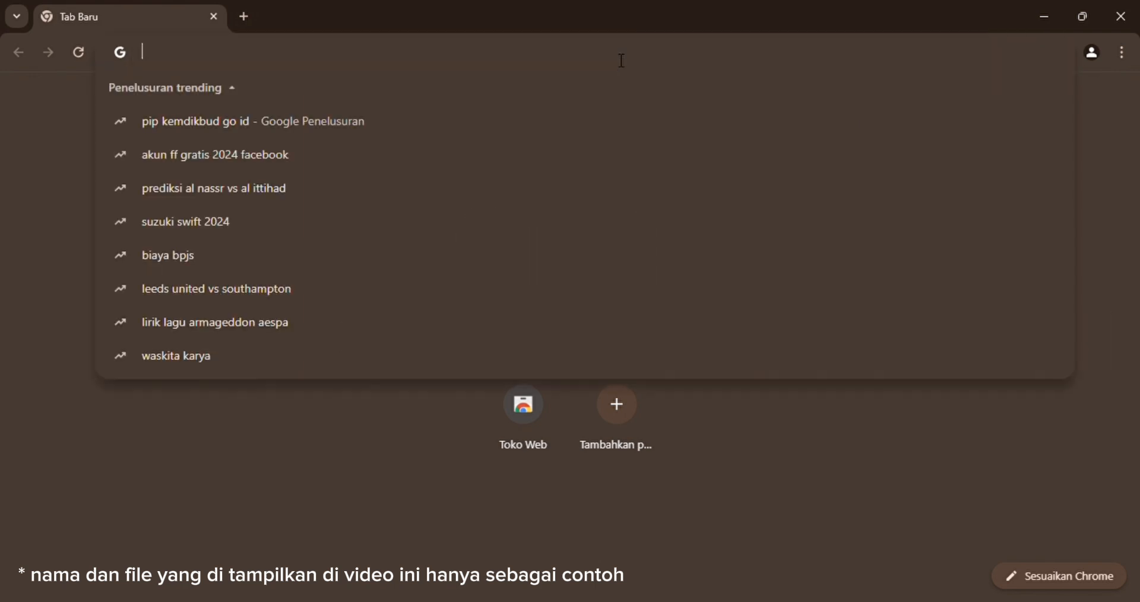
{"action": "type", "text": "ma"}
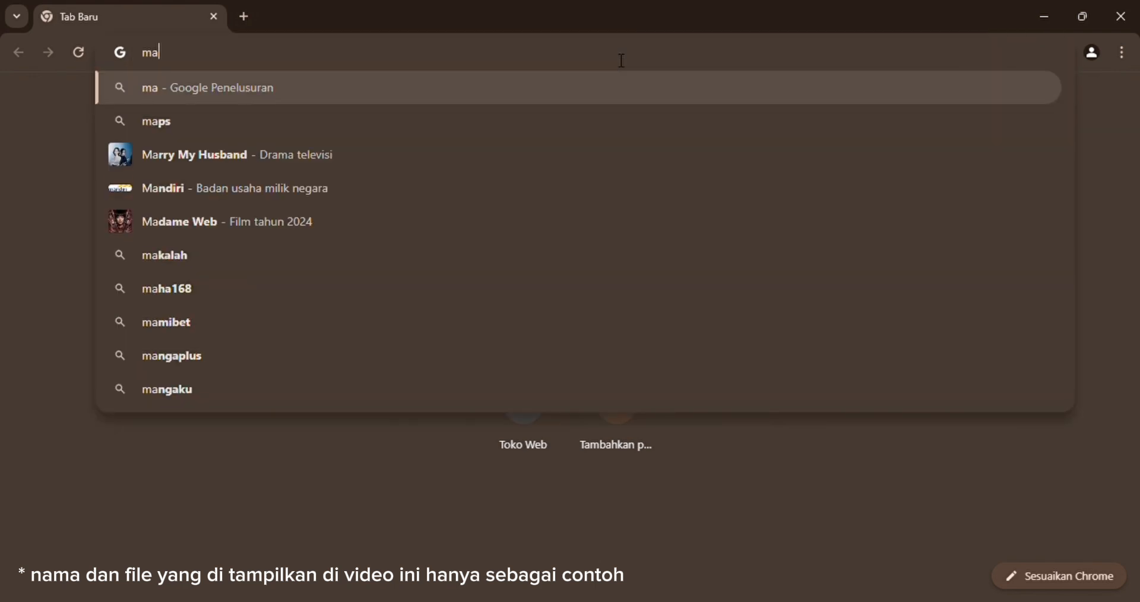
{"action": "type", "text": "n 1 sama"}
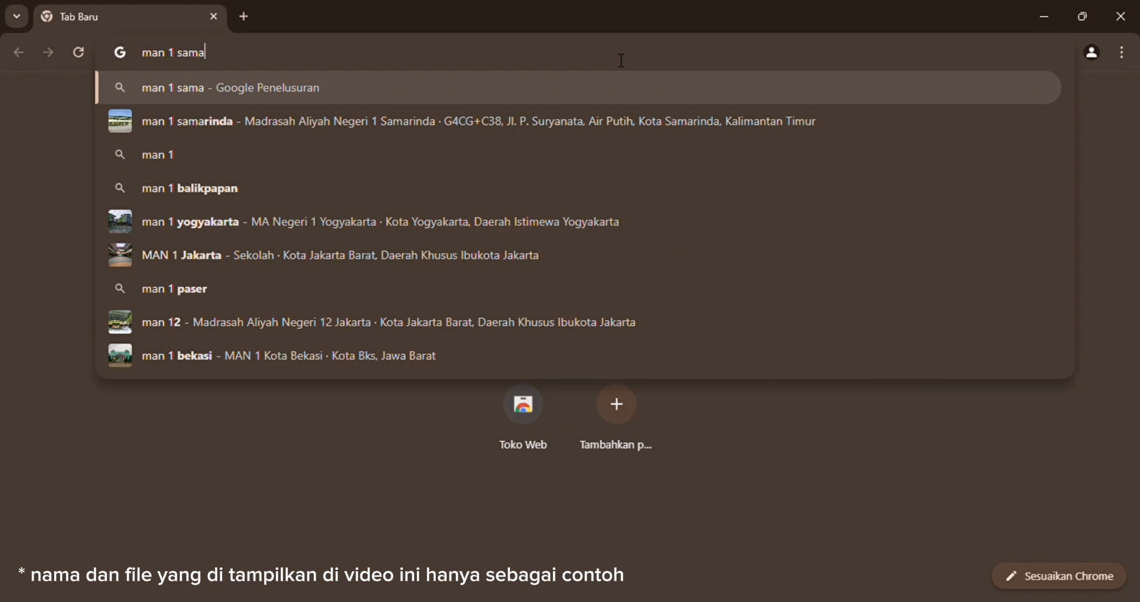
{"action": "type", "text": "rinda"}
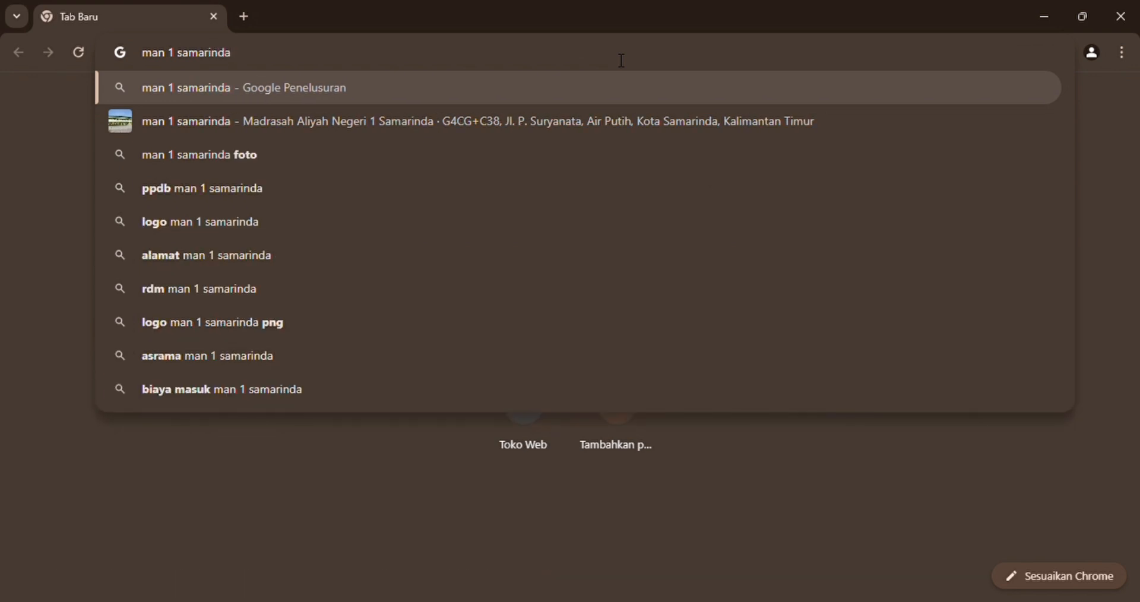
{"action": "key", "text": "Return"}
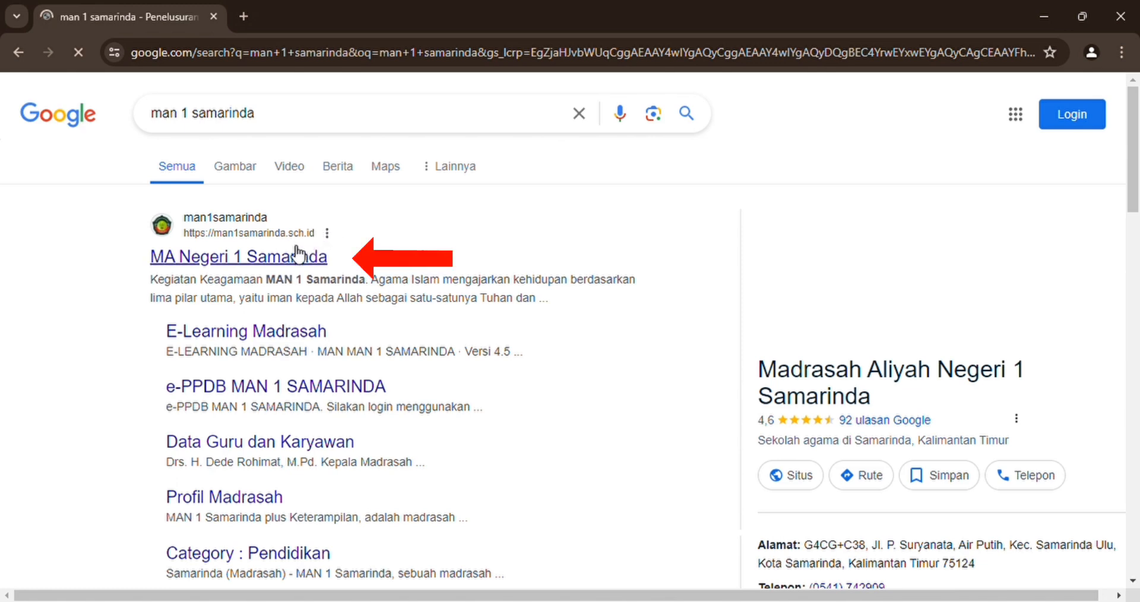
Open the MA Negeri 1 Samarinda result and scroll to its service application links.
{"action": "left_click", "coordinate": [254, 262]}
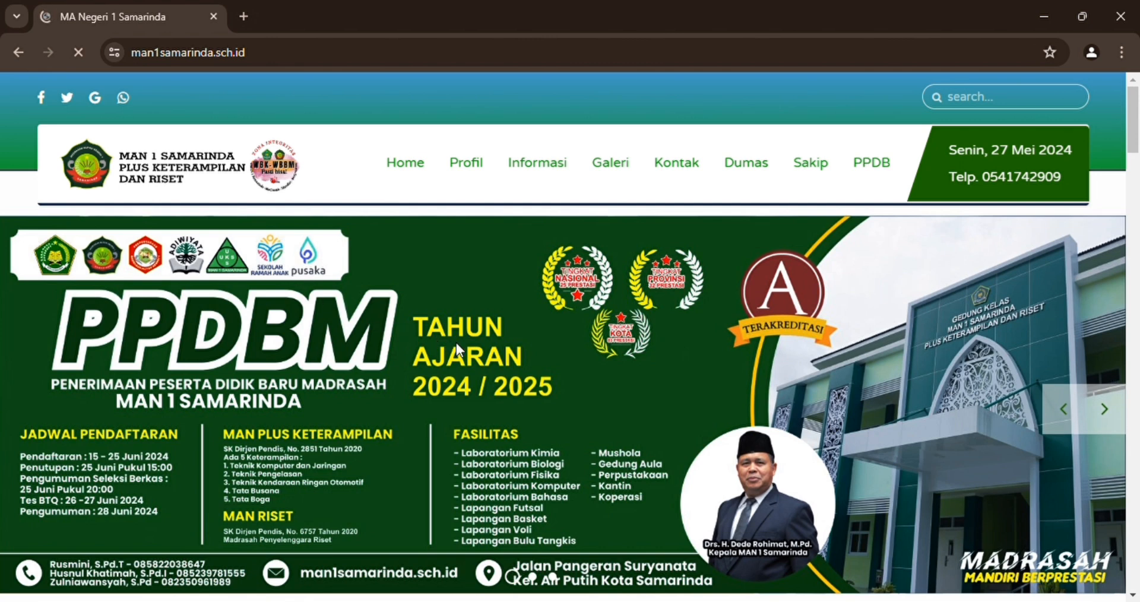
{"action": "scroll", "coordinate": [456, 343], "scroll_direction": "down", "scroll_amount": 10}
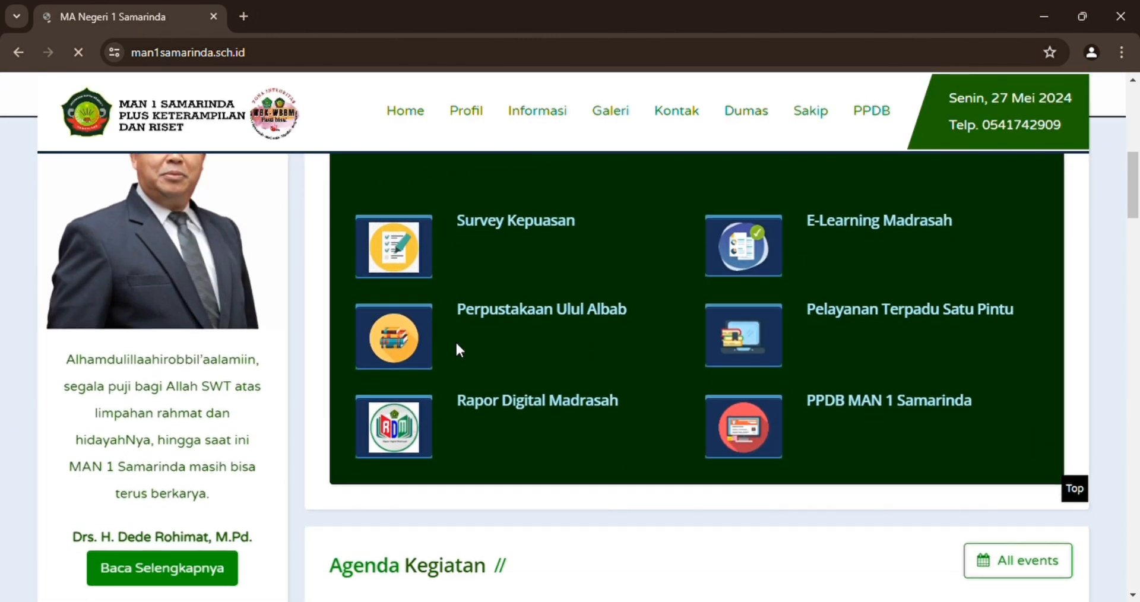
{"action": "scroll", "coordinate": [456, 343], "scroll_direction": "down", "scroll_amount": 1}
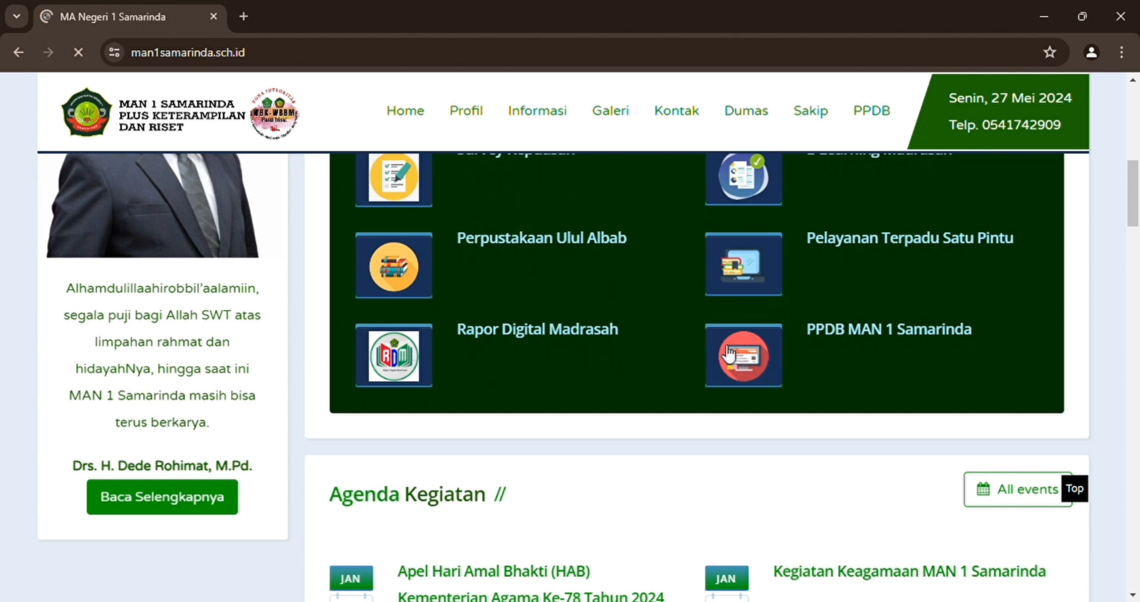
Open the PPDB MAN 1 Samarinda portal, read the registration requirements, and dismiss the notice.
{"action": "left_click", "coordinate": [857, 332]}
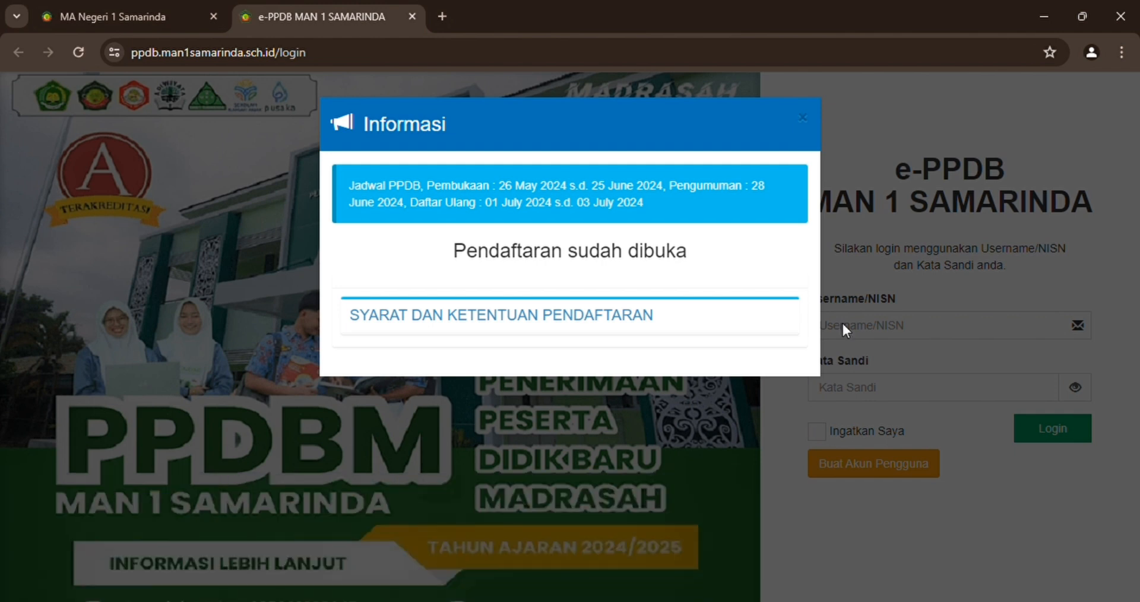
{"action": "left_click", "coordinate": [625, 319]}
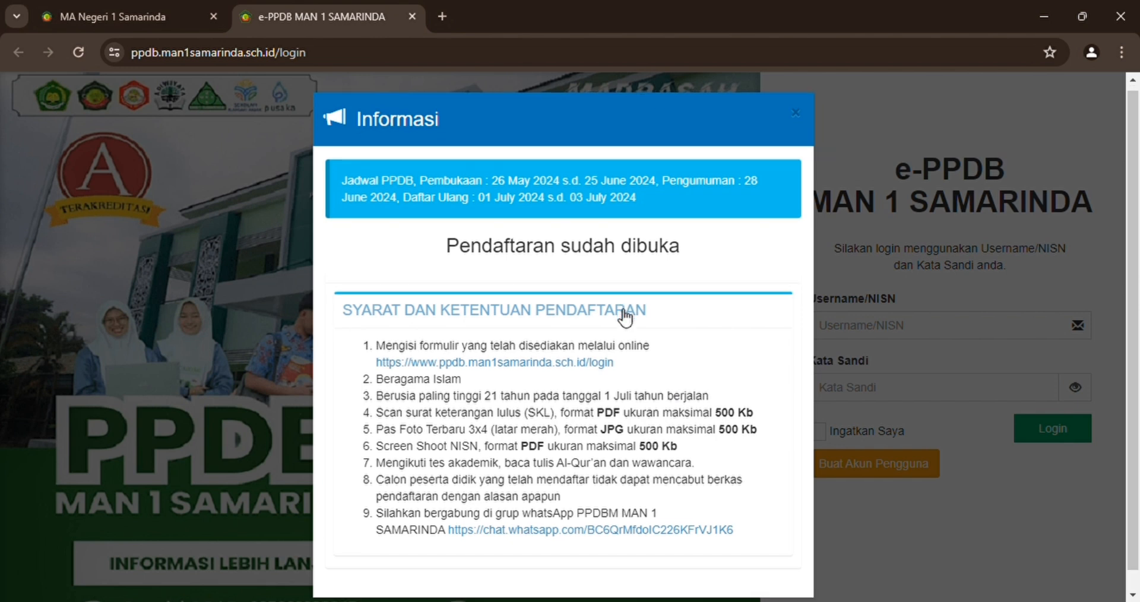
{"action": "scroll", "coordinate": [619, 314], "scroll_direction": "down", "scroll_amount": 1}
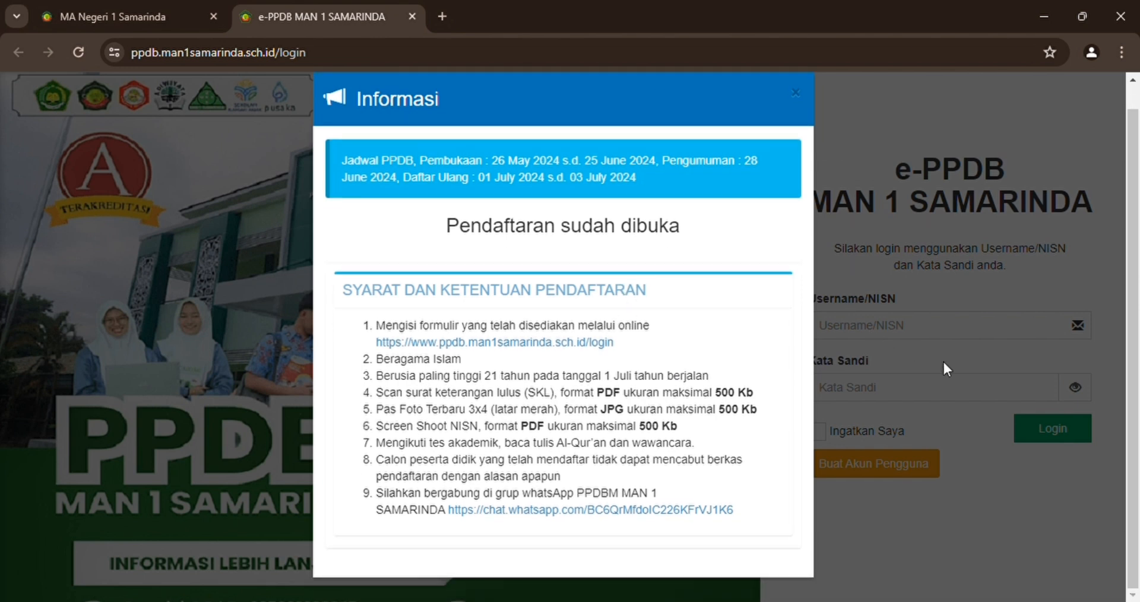
{"action": "left_click", "coordinate": [798, 93]}
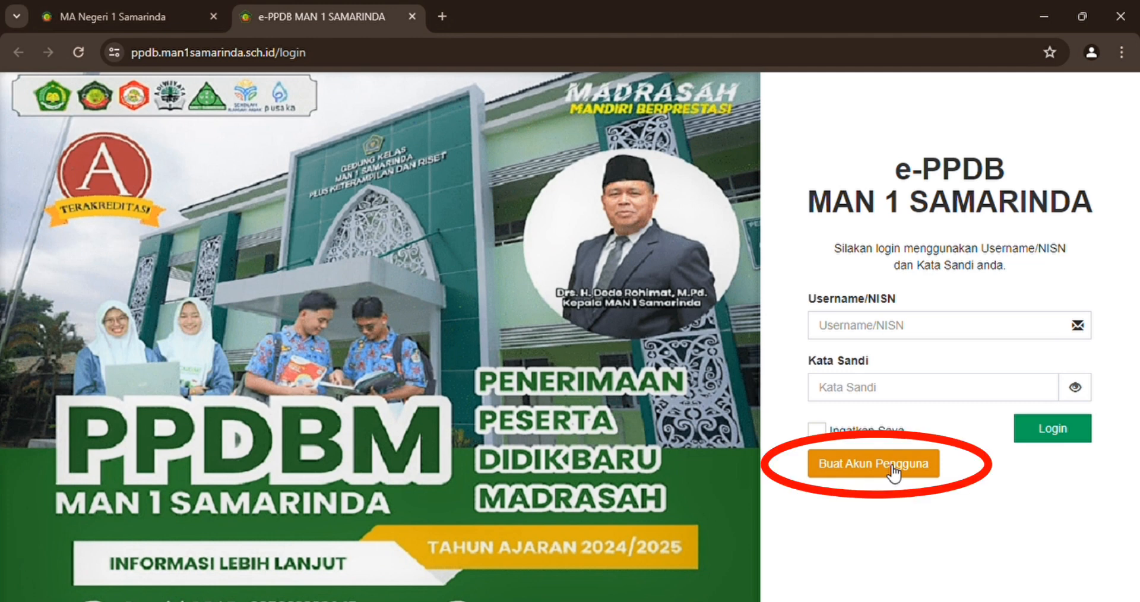
Create a new applicant account with the student's NISN and a password, then dismiss the notice.
{"action": "left_click", "coordinate": [891, 464]}
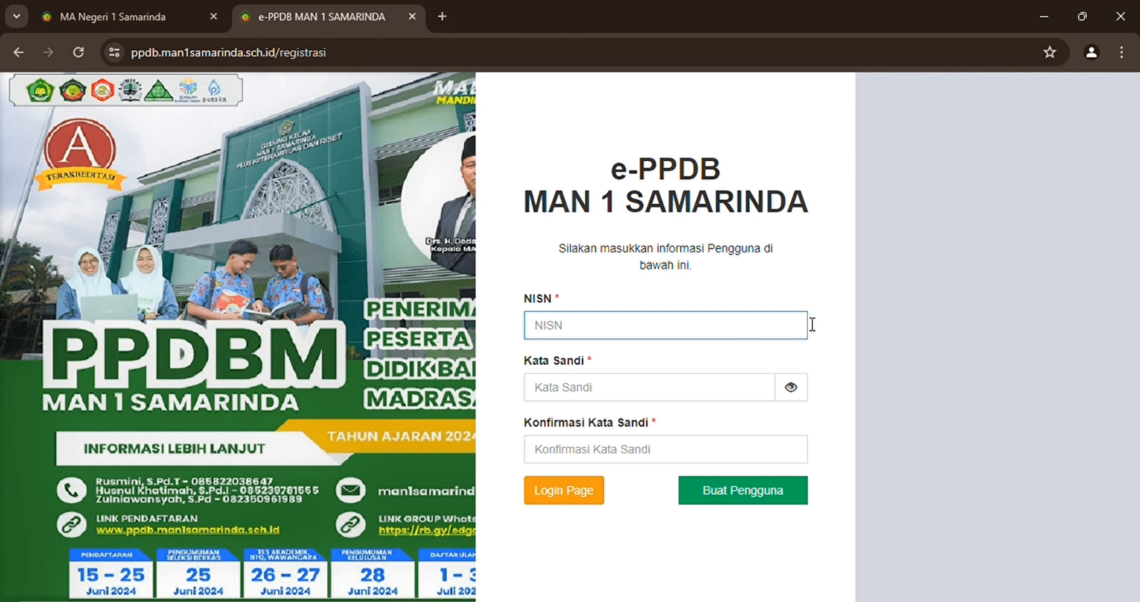
{"action": "type", "text": "005"}
{"action": "key", "text": "BackSpace"}
{"action": "type", "text": "12345678"}
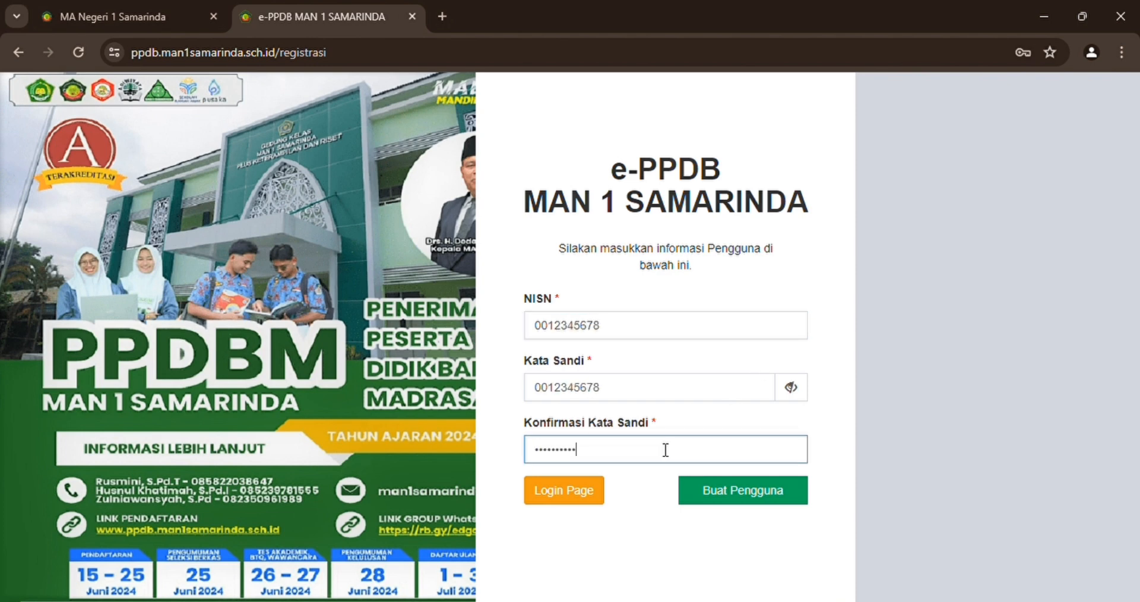
{"action": "left_click", "coordinate": [702, 494]}
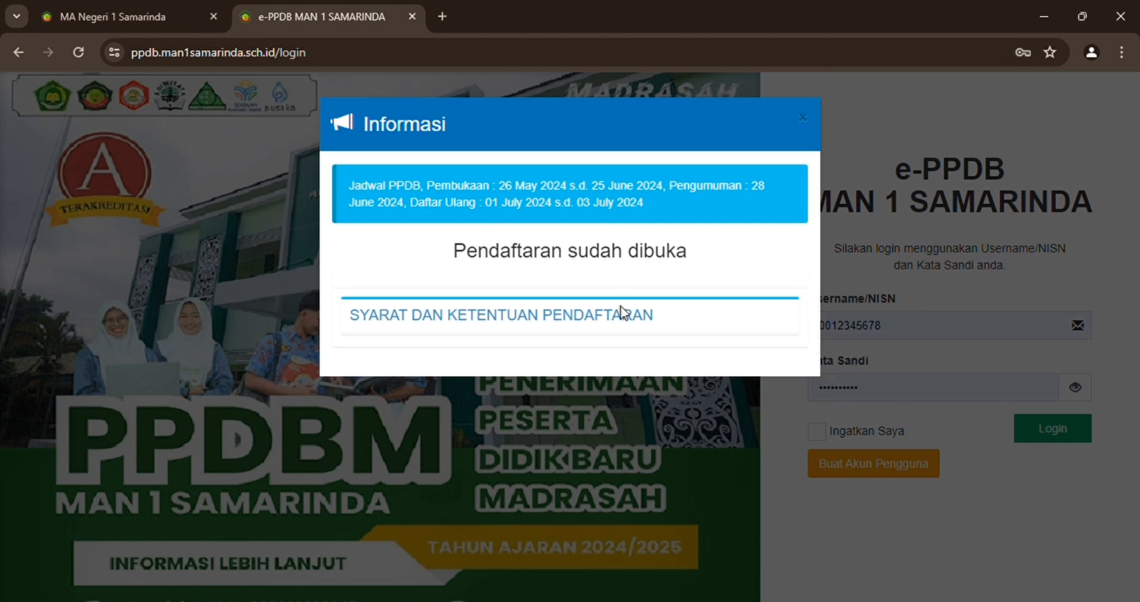
{"action": "left_click", "coordinate": [804, 118]}
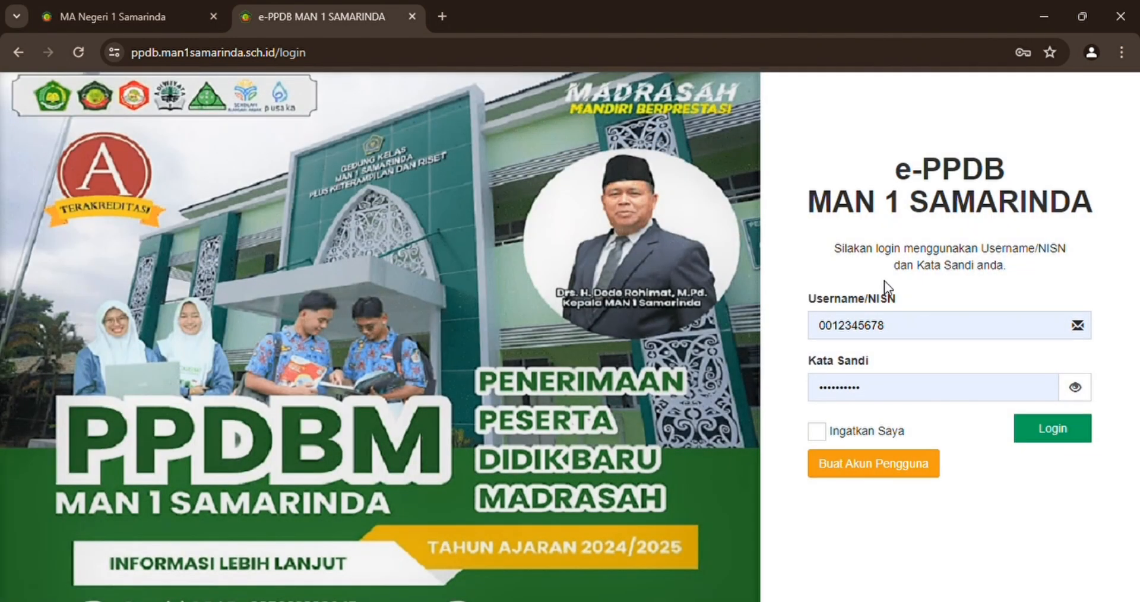
Log in and start the registration form from the dashboard's Pengisian Formulir card.
{"action": "left_click", "coordinate": [1041, 433]}
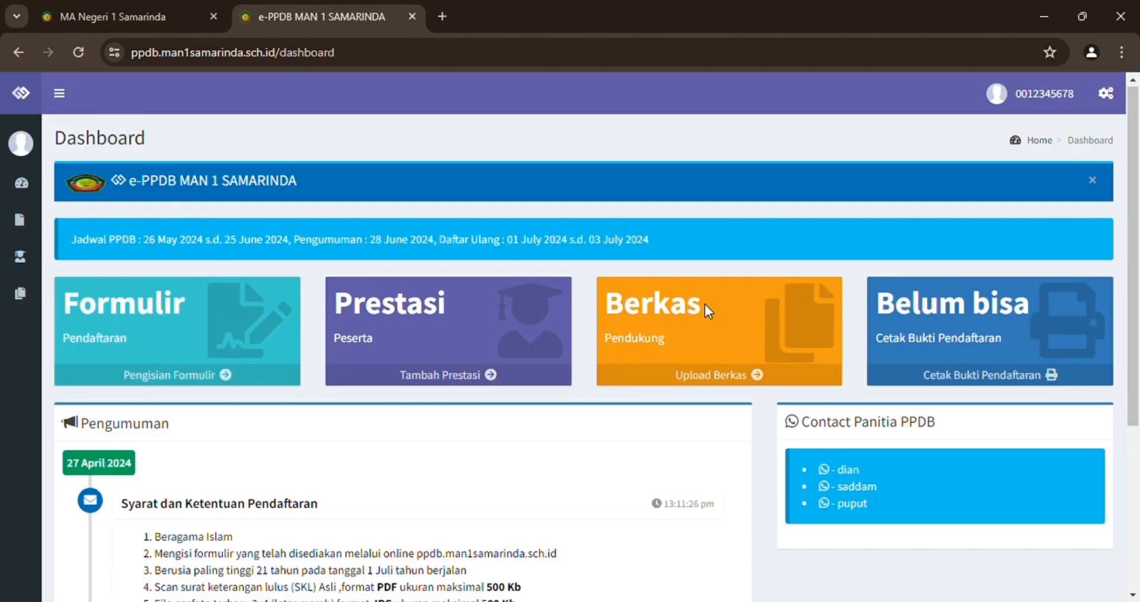
{"action": "scroll", "coordinate": [704, 304], "scroll_direction": "down", "scroll_amount": 2}
{"action": "scroll", "coordinate": [707, 307], "scroll_direction": "down", "scroll_amount": 4}
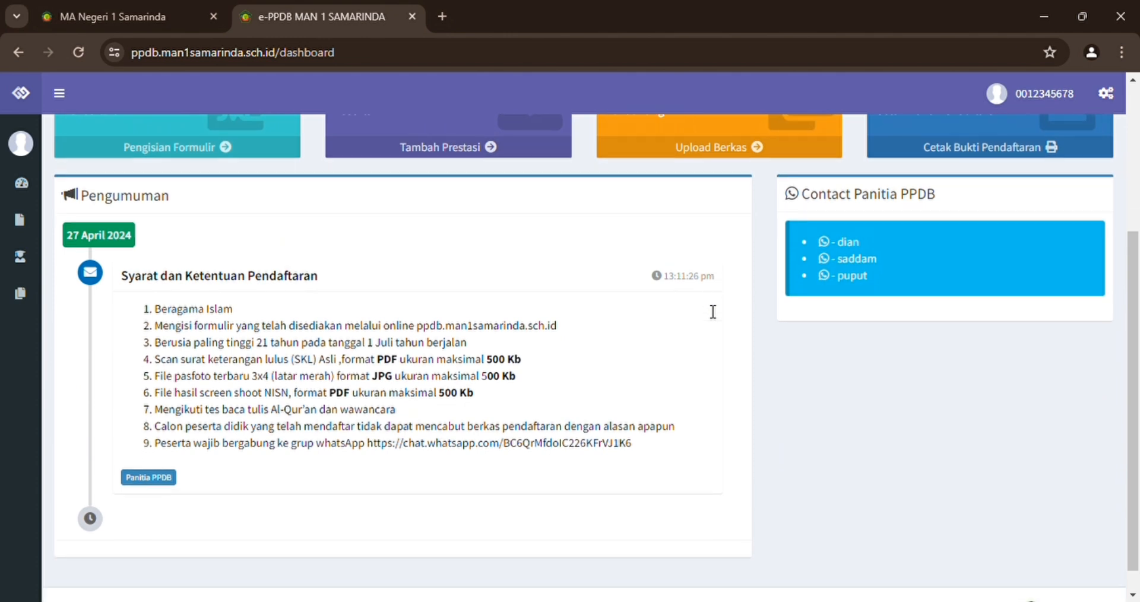
{"action": "scroll", "coordinate": [713, 312], "scroll_direction": "up", "scroll_amount": 5}
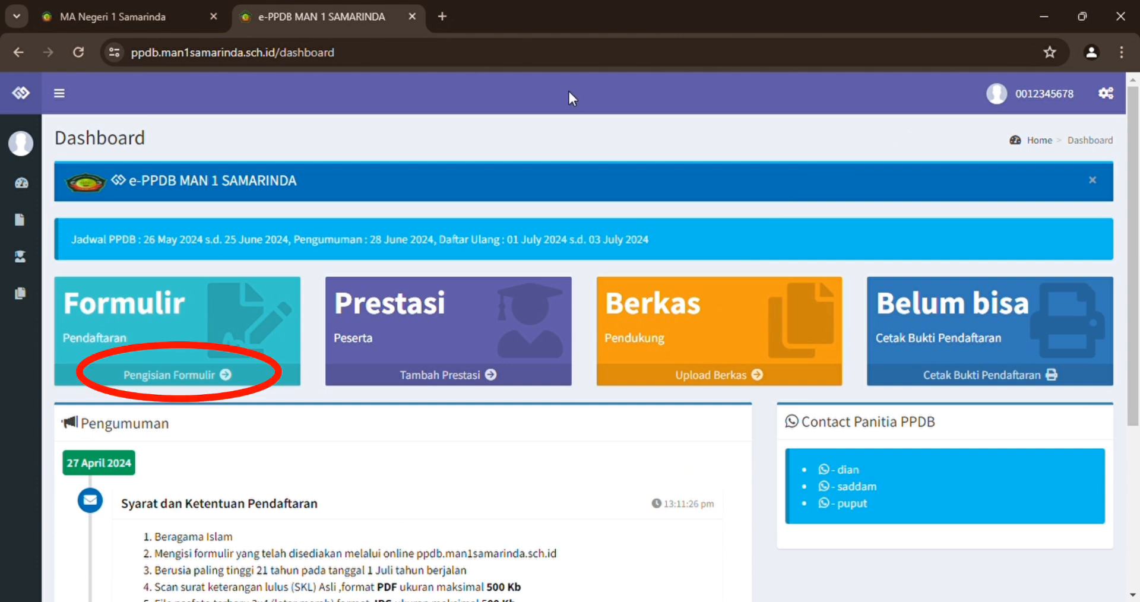
{"action": "left_click", "coordinate": [204, 375]}
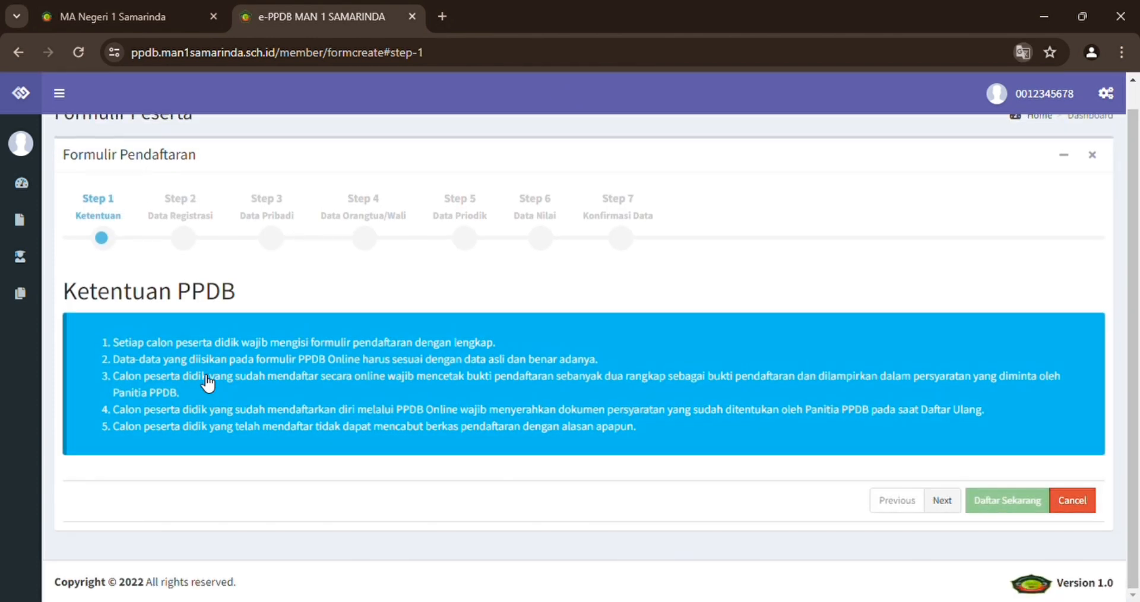
On Step 2, choose route Reguler and origin school SMP IT Insan Utama Malinau.
{"action": "left_click", "coordinate": [942, 501]}
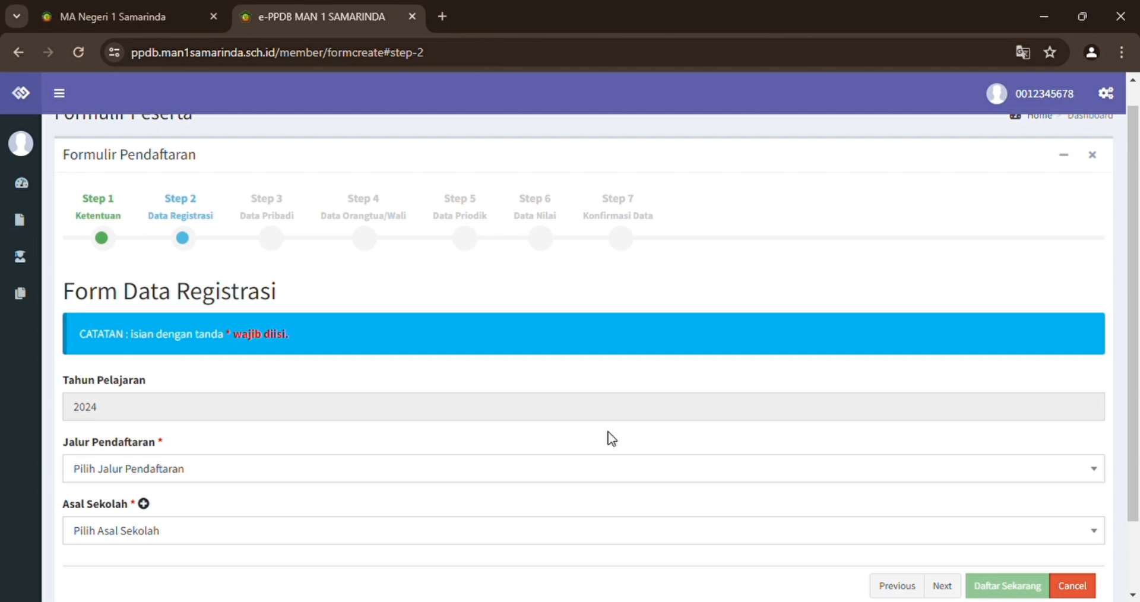
{"action": "left_click", "coordinate": [488, 477]}
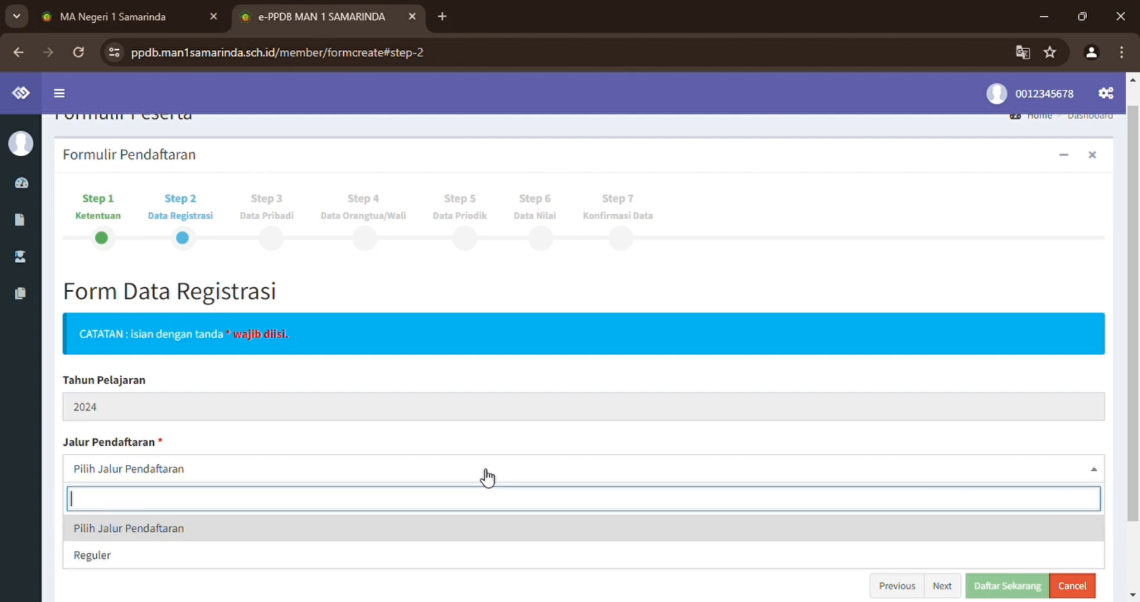
{"action": "left_click", "coordinate": [241, 558]}
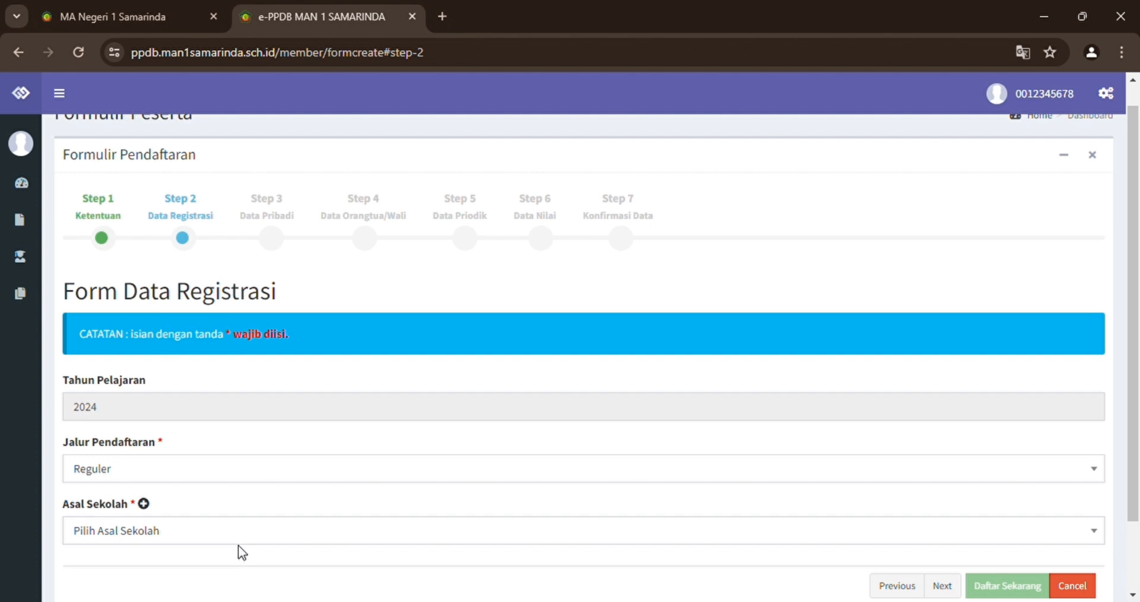
{"action": "left_click", "coordinate": [249, 534]}
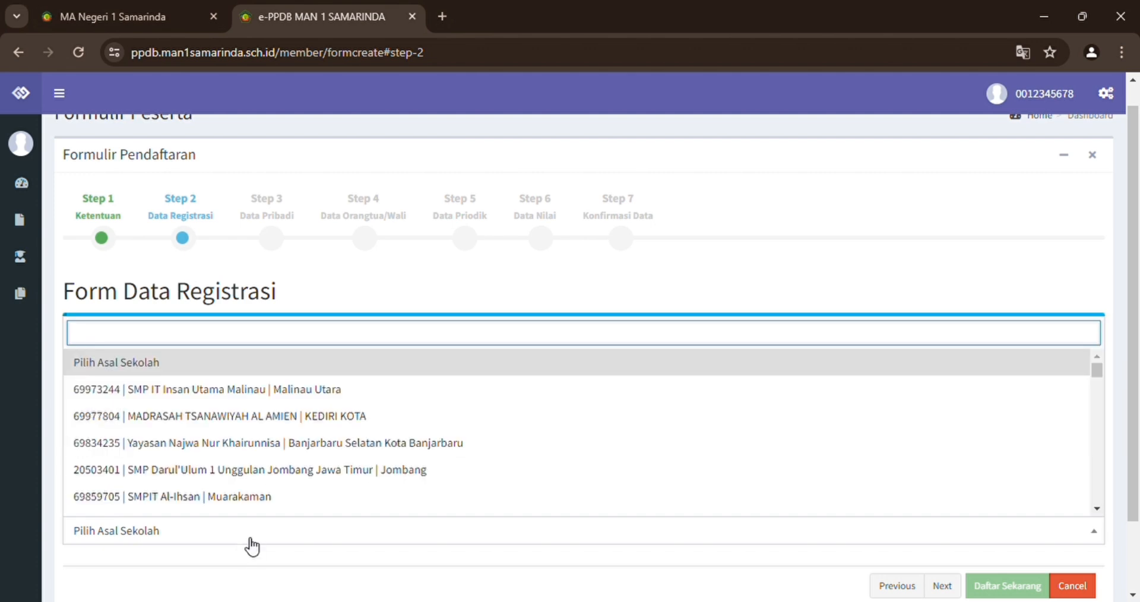
{"action": "left_click", "coordinate": [313, 394]}
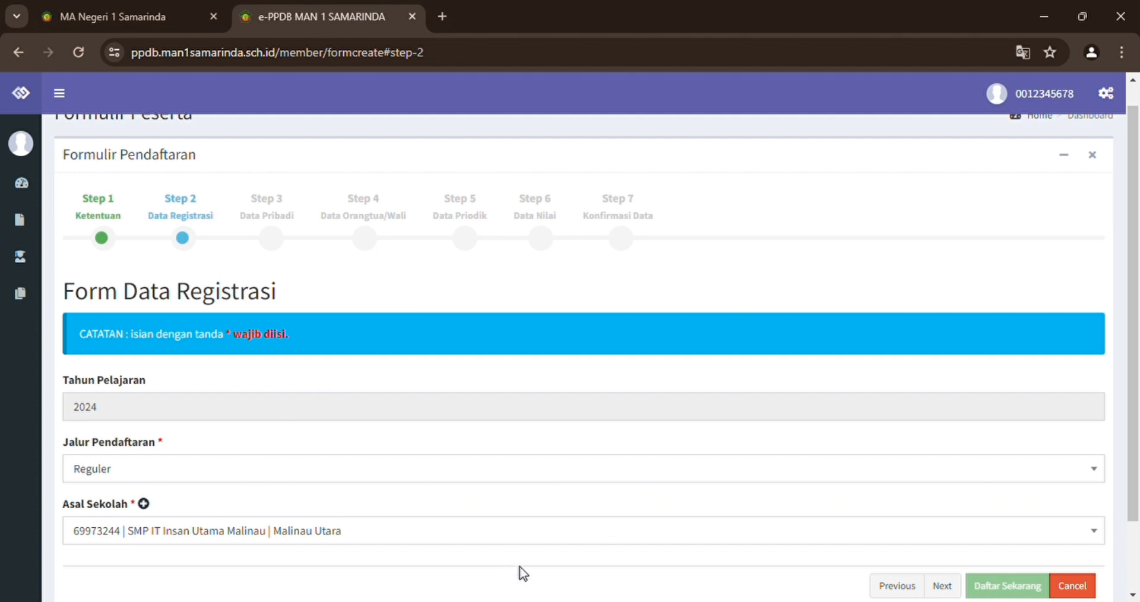
{"action": "scroll", "coordinate": [523, 573], "scroll_direction": "down", "scroll_amount": 2}
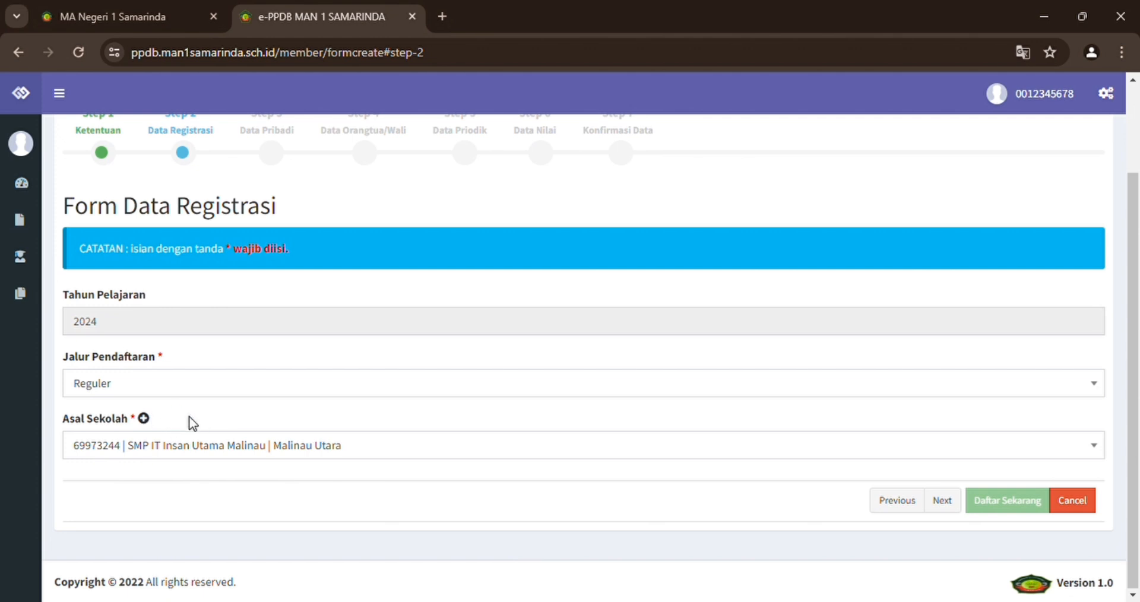
Close the add-school form without adding a school and advance to Step 3, Data Pribadi.
{"action": "left_click", "coordinate": [144, 419]}
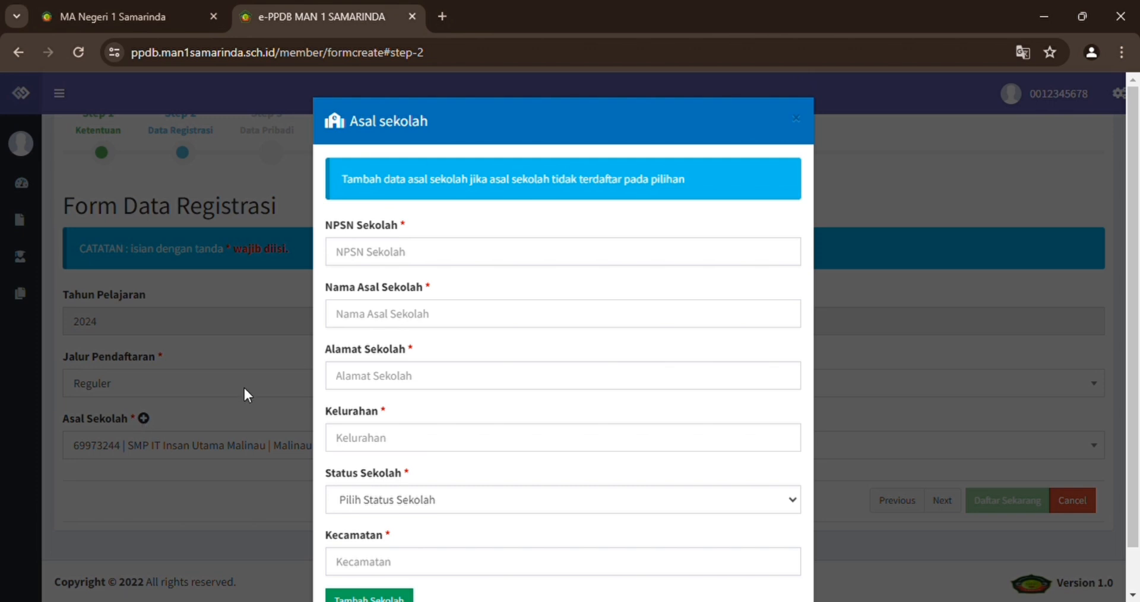
{"action": "scroll", "coordinate": [457, 371], "scroll_direction": "down", "scroll_amount": 1}
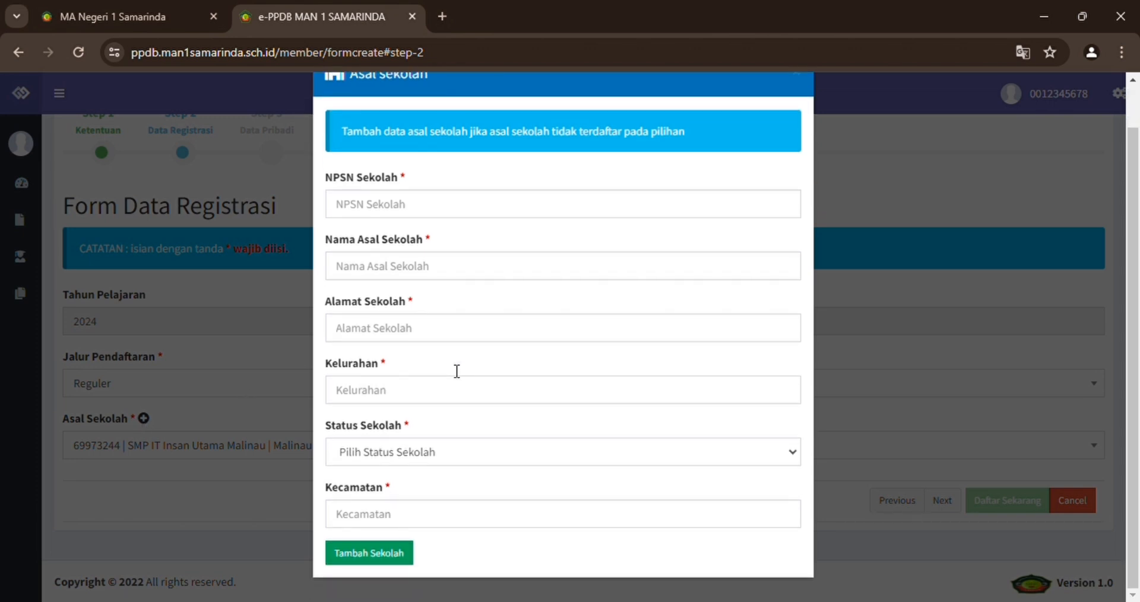
{"action": "scroll", "coordinate": [456, 371], "scroll_direction": "up", "scroll_amount": 1}
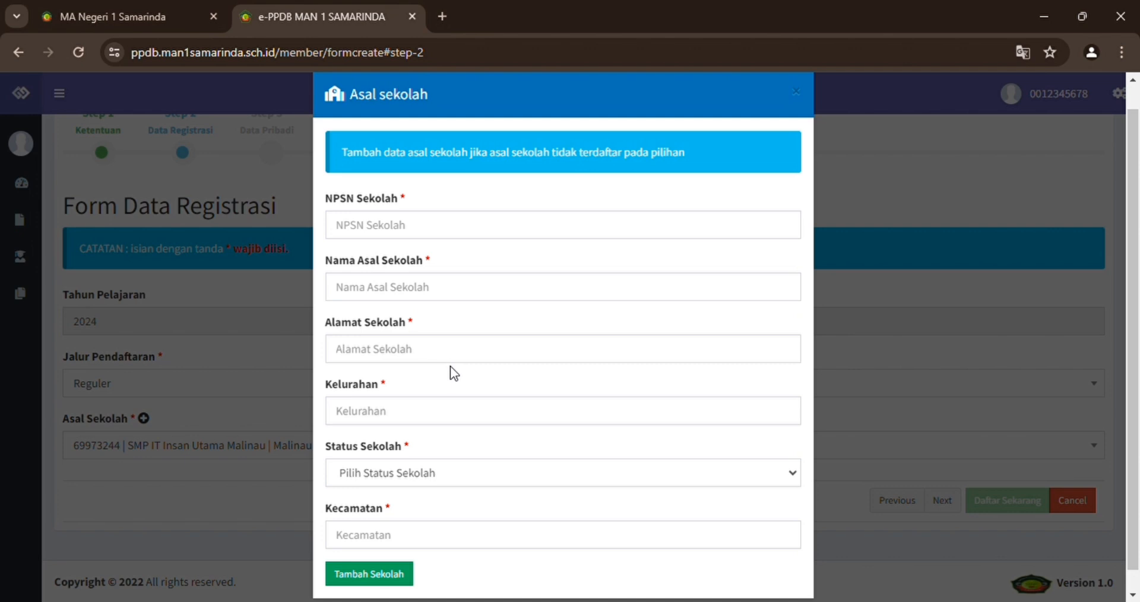
{"action": "left_click", "coordinate": [207, 442]}
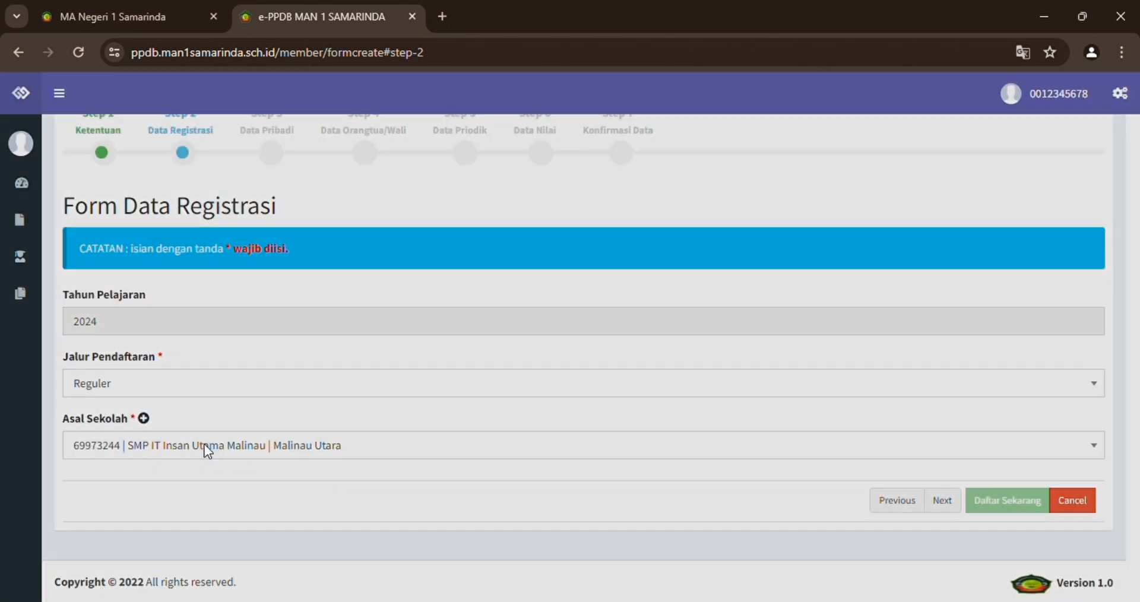
{"action": "scroll", "coordinate": [950, 509], "scroll_direction": "up", "scroll_amount": 1}
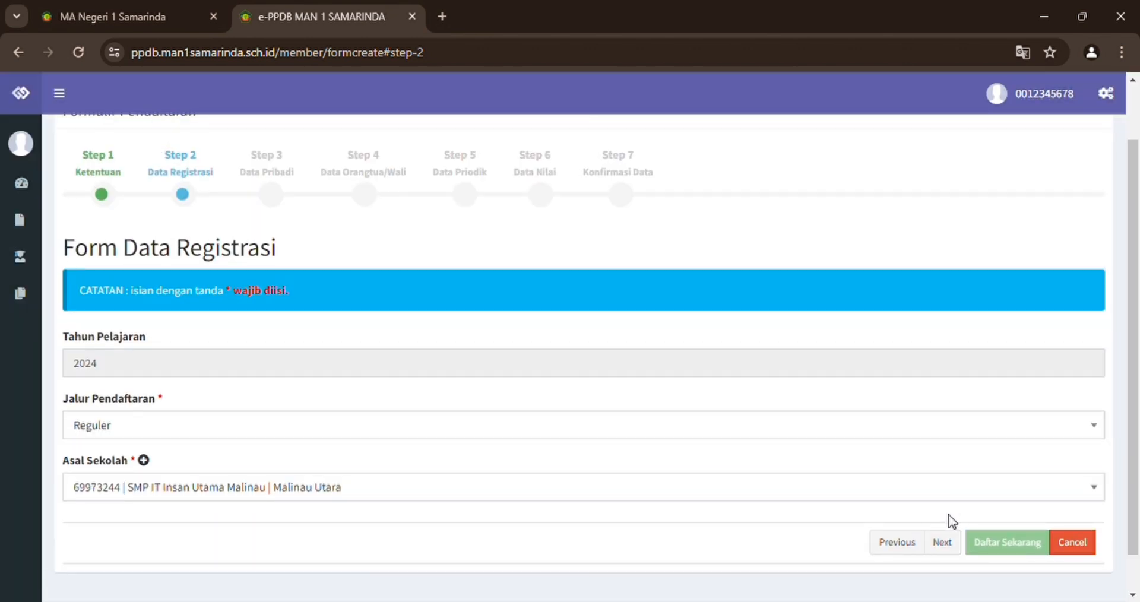
{"action": "left_click", "coordinate": [946, 541]}
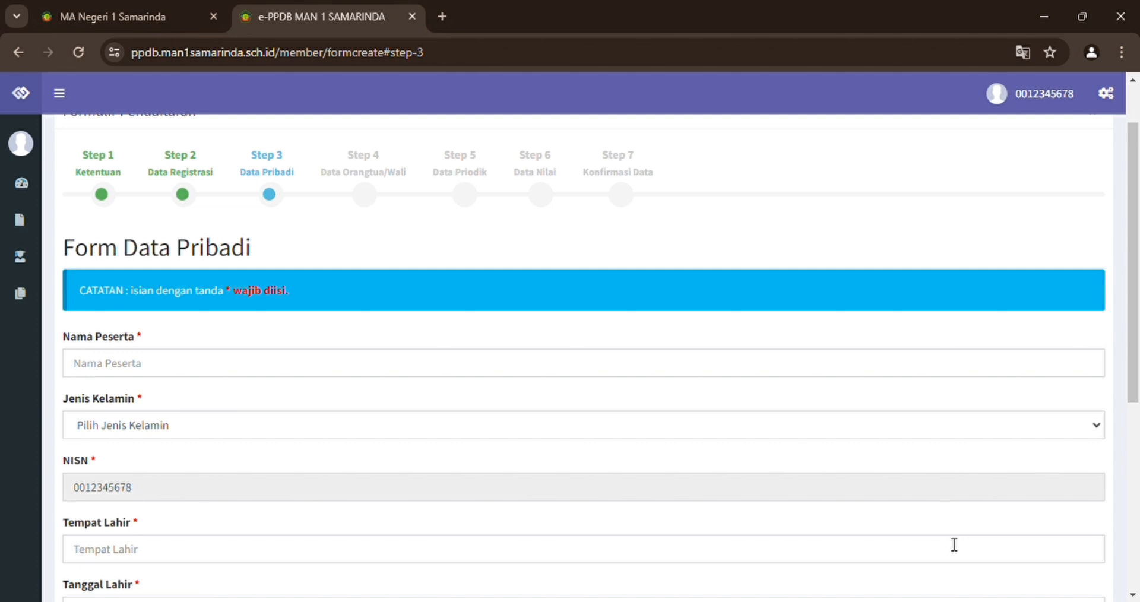
Enter the participant's name, set gender to Laki-Laki and birthplace to Samarinda.
{"action": "scroll", "coordinate": [954, 544], "scroll_direction": "down", "scroll_amount": 5}
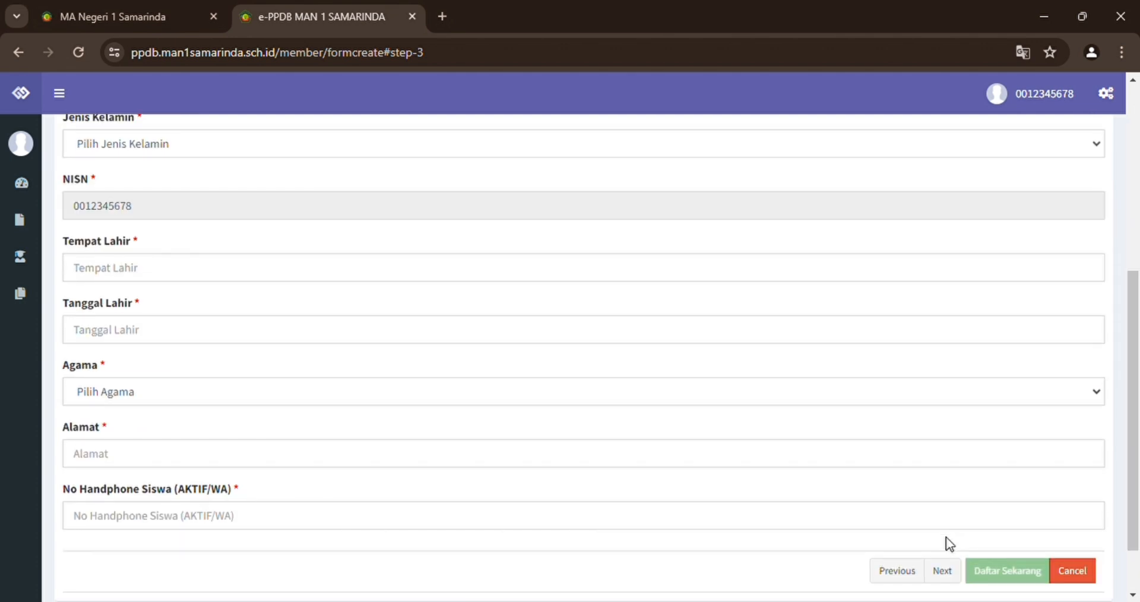
{"action": "scroll", "coordinate": [950, 543], "scroll_direction": "down", "scroll_amount": 1}
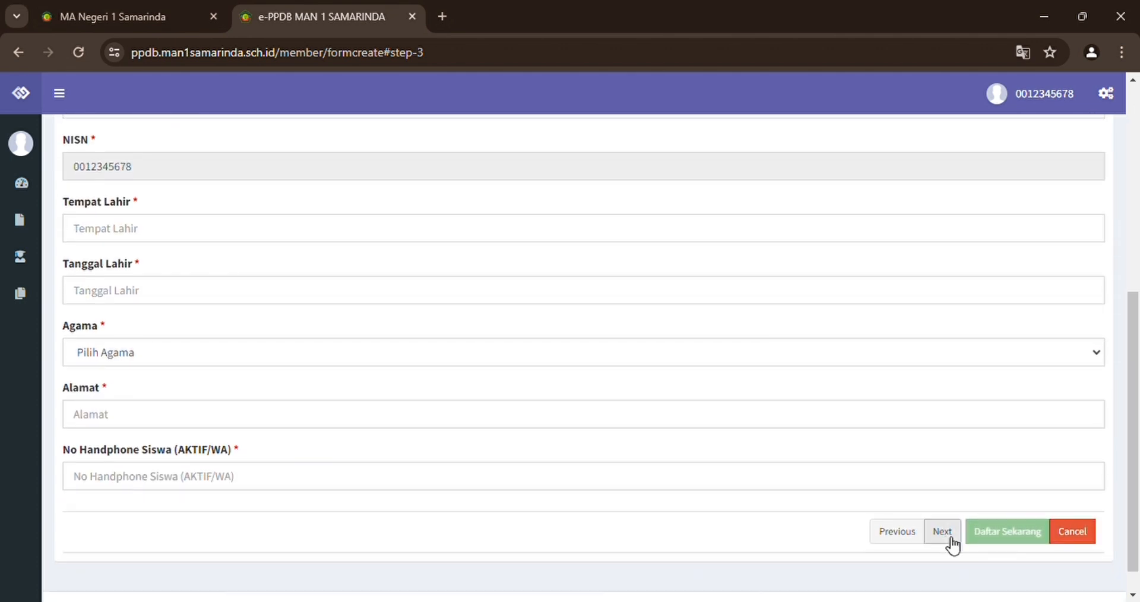
{"action": "left_click", "coordinate": [942, 531]}
{"action": "left_click", "coordinate": [180, 319]}
{"action": "type", "text": "Fulan"}
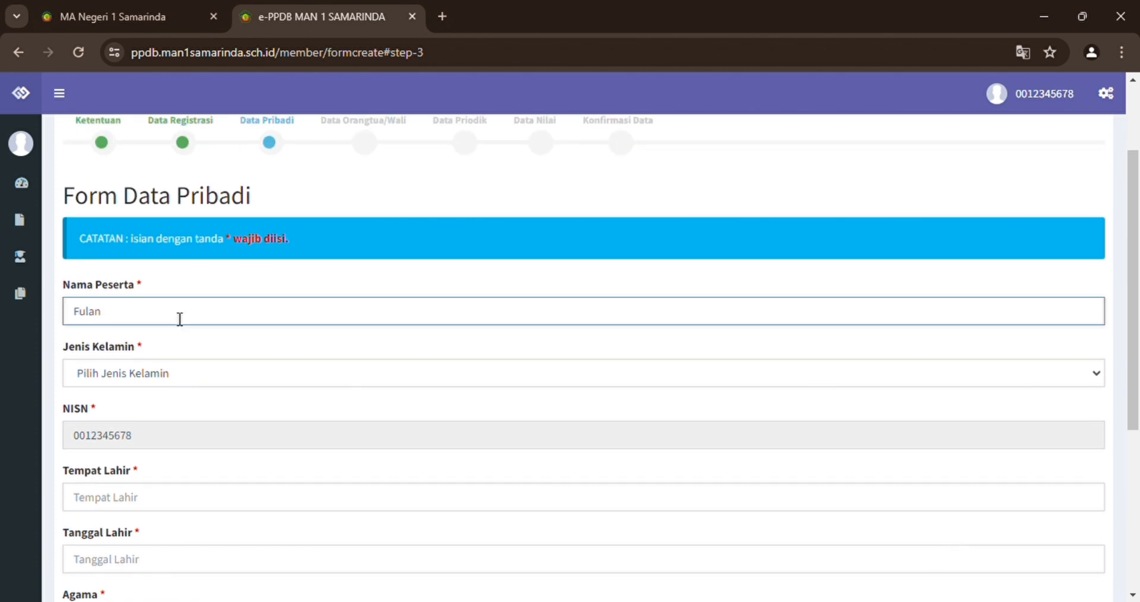
{"action": "left_click", "coordinate": [193, 367]}
{"action": "left_click", "coordinate": [190, 411]}
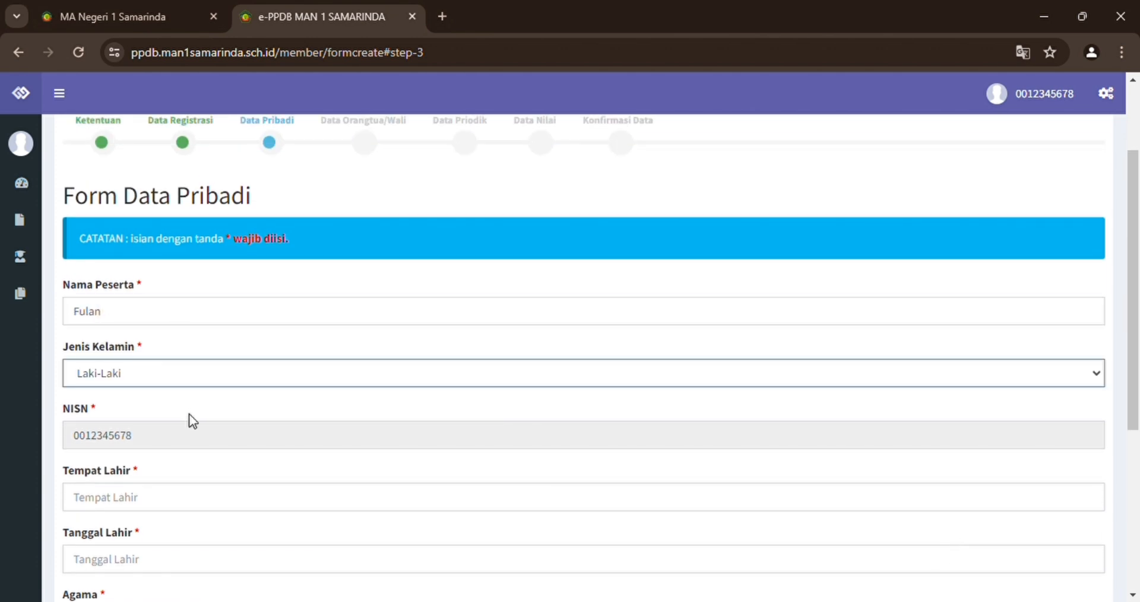
{"action": "scroll", "coordinate": [190, 419], "scroll_direction": "down", "scroll_amount": 2}
{"action": "left_click", "coordinate": [136, 356]}
{"action": "type", "text": "Sa"}
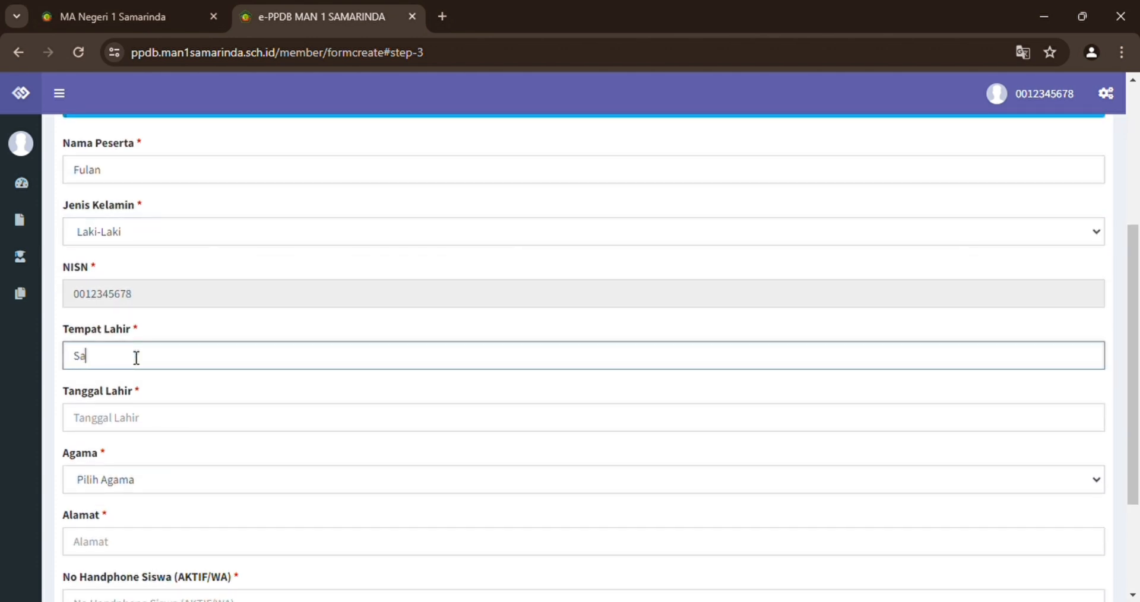
{"action": "type", "text": "marinda"}
Set the birth date to 25 June 2008 (06/25/2008).
{"action": "left_click", "coordinate": [145, 422]}
{"action": "left_click", "coordinate": [155, 209]}
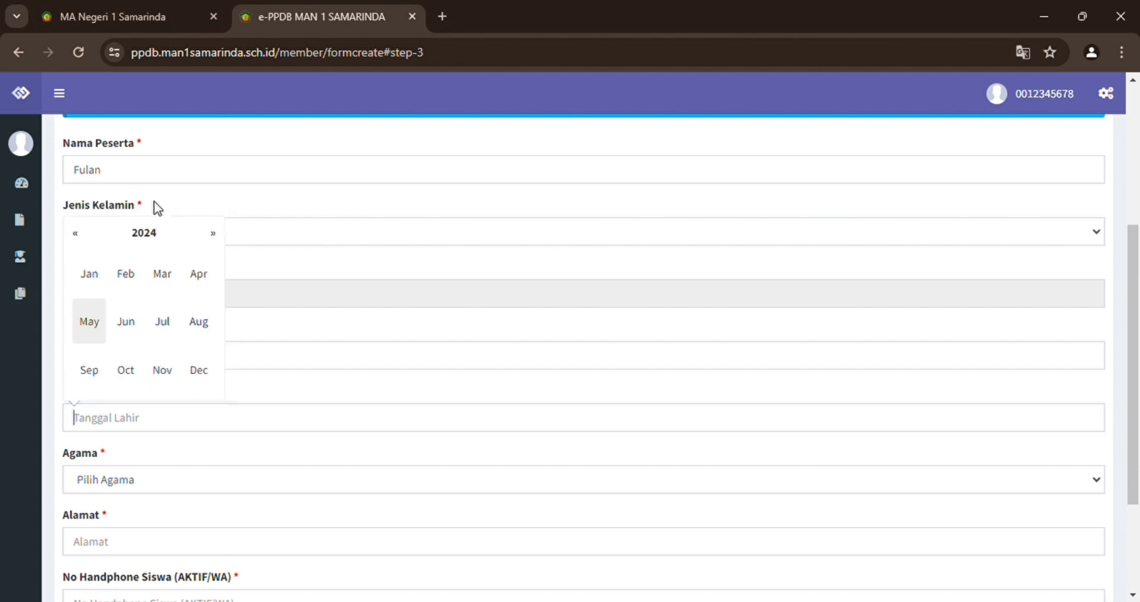
{"action": "left_click", "coordinate": [152, 235]}
{"action": "left_click", "coordinate": [140, 276]}
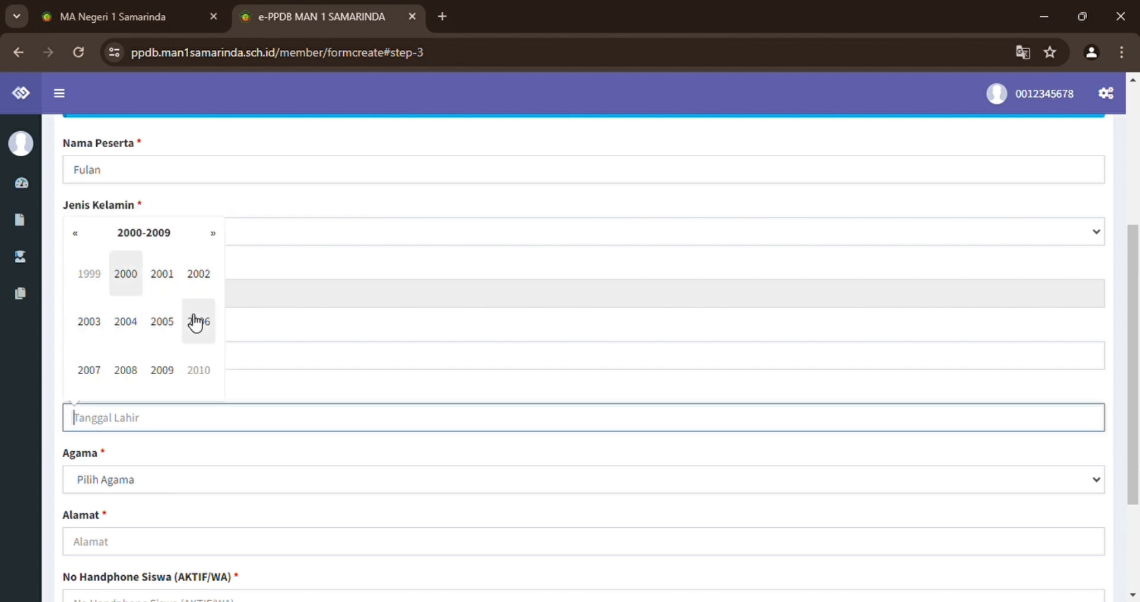
{"action": "left_click", "coordinate": [132, 384]}
{"action": "left_click", "coordinate": [126, 321]}
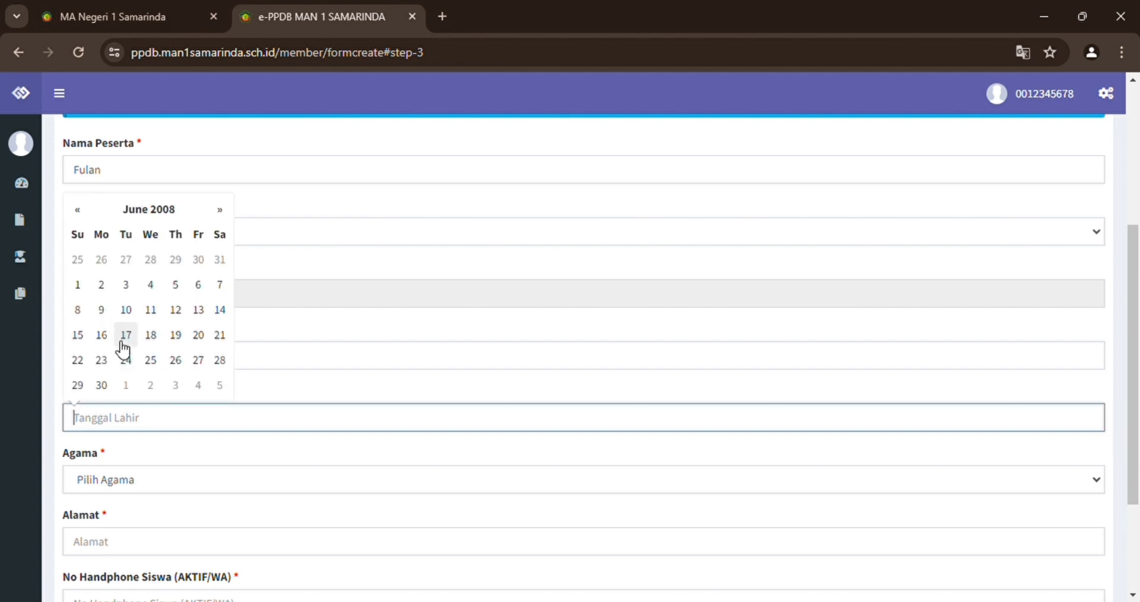
{"action": "left_click", "coordinate": [152, 361]}
{"action": "scroll", "coordinate": [156, 363], "scroll_direction": "down", "scroll_amount": 2}
Set religion to Islam and enter the home address and the student's mobile number.
{"action": "left_click", "coordinate": [152, 361]}
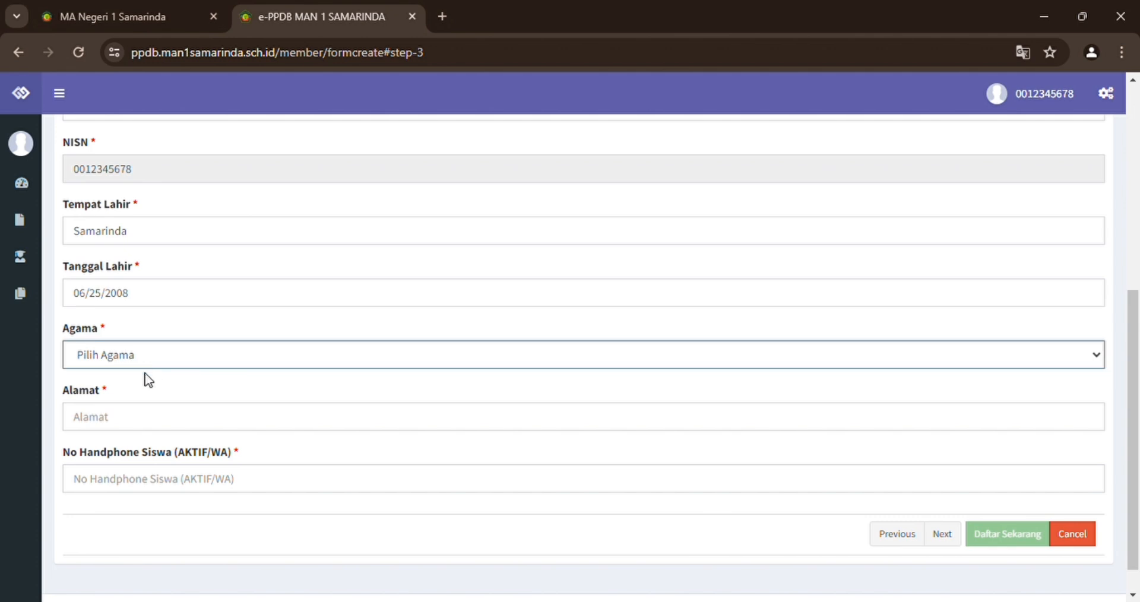
{"action": "left_click", "coordinate": [141, 392]}
{"action": "left_click", "coordinate": [140, 429]}
{"action": "type", "text": "Jl"}
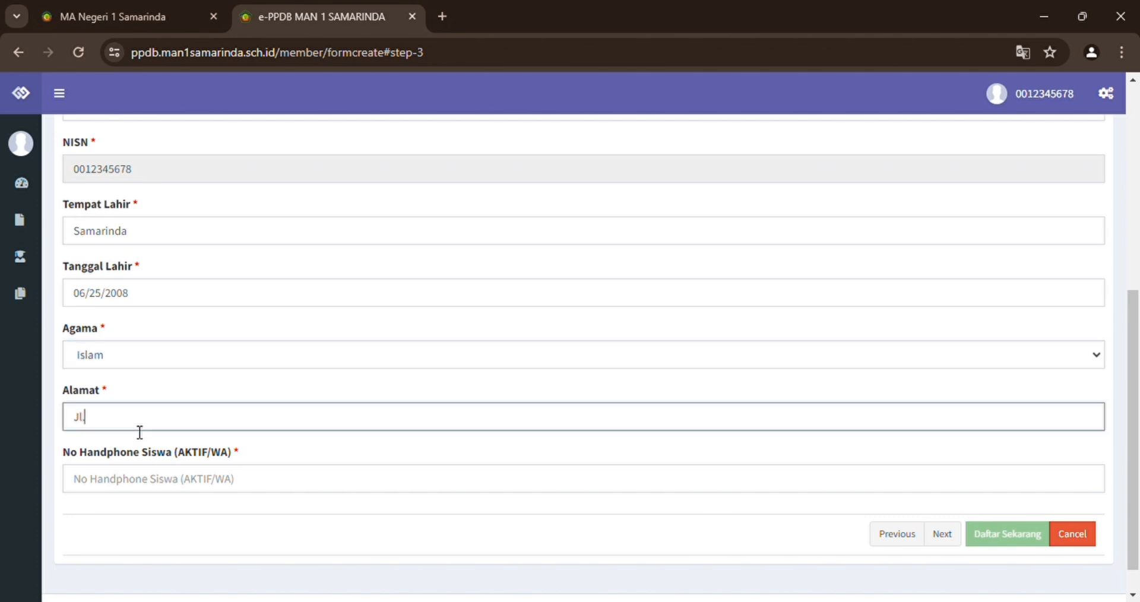
{"action": "type", "text": ". Suryanata Lengkap"}
{"action": "left_click", "coordinate": [231, 488]}
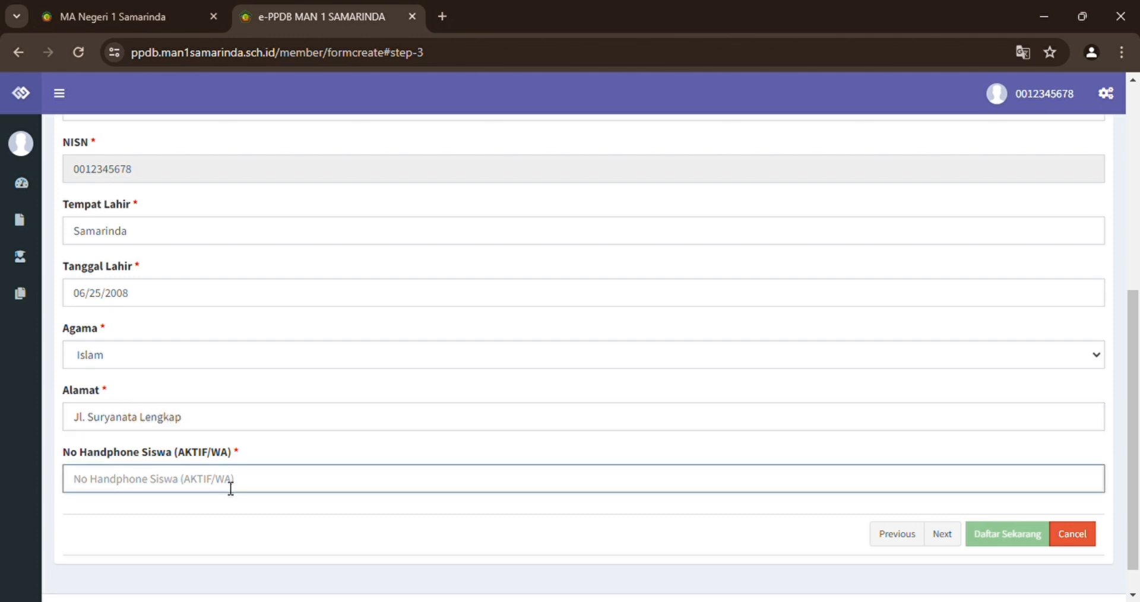
{"action": "type", "text": "0812345678"}
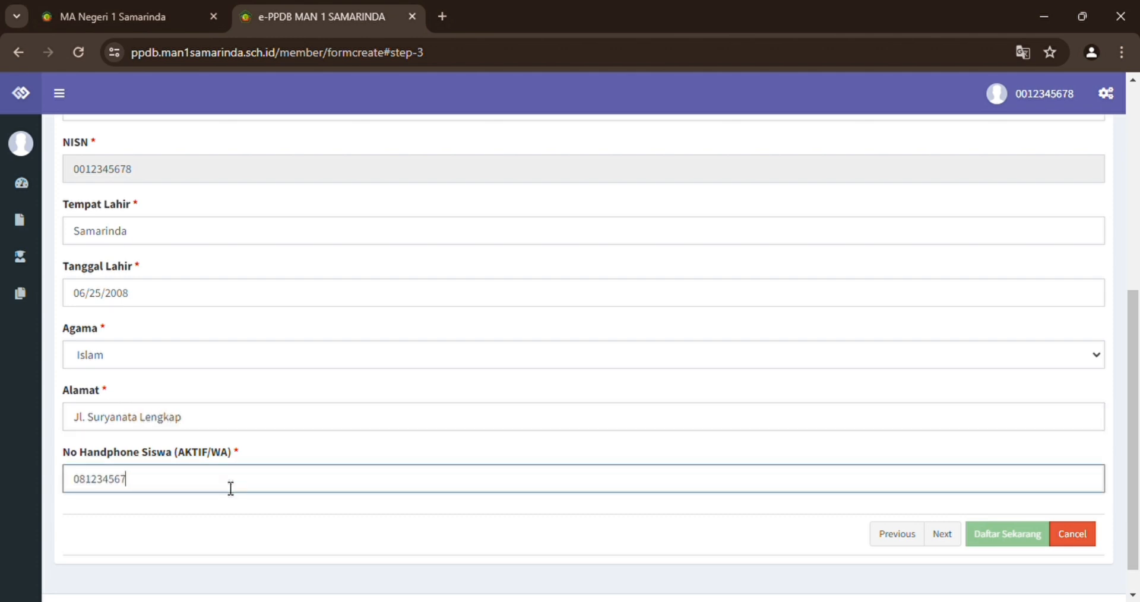
{"action": "left_click", "coordinate": [690, 505]}
{"action": "scroll", "coordinate": [693, 508], "scroll_direction": "up", "scroll_amount": 1}
{"action": "scroll", "coordinate": [692, 514], "scroll_direction": "up", "scroll_amount": 5}
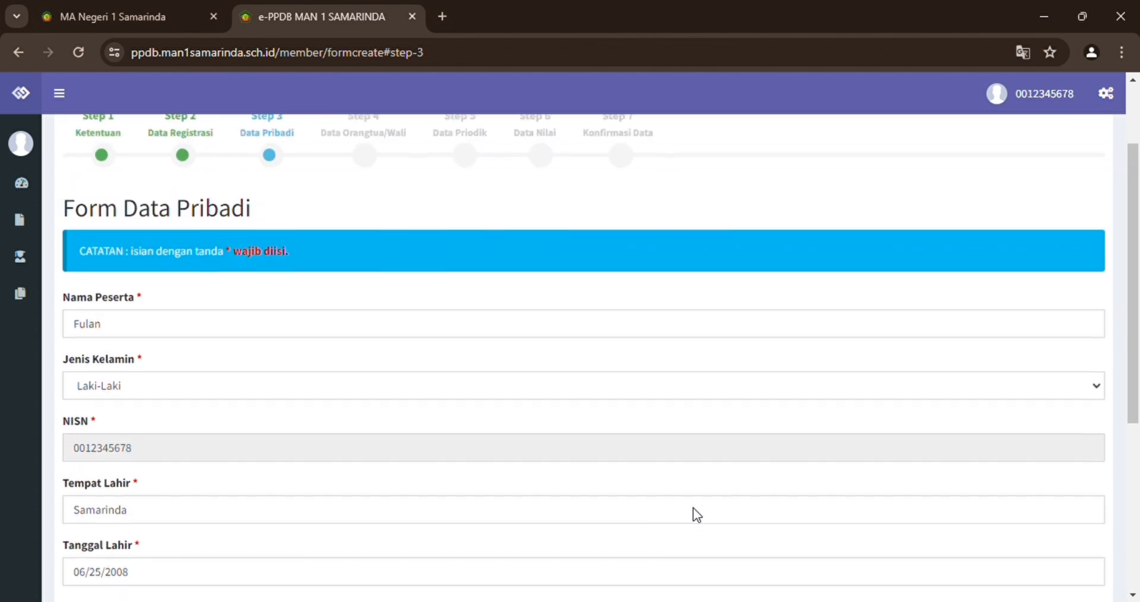
{"action": "scroll", "coordinate": [697, 514], "scroll_direction": "down", "scroll_amount": 5}
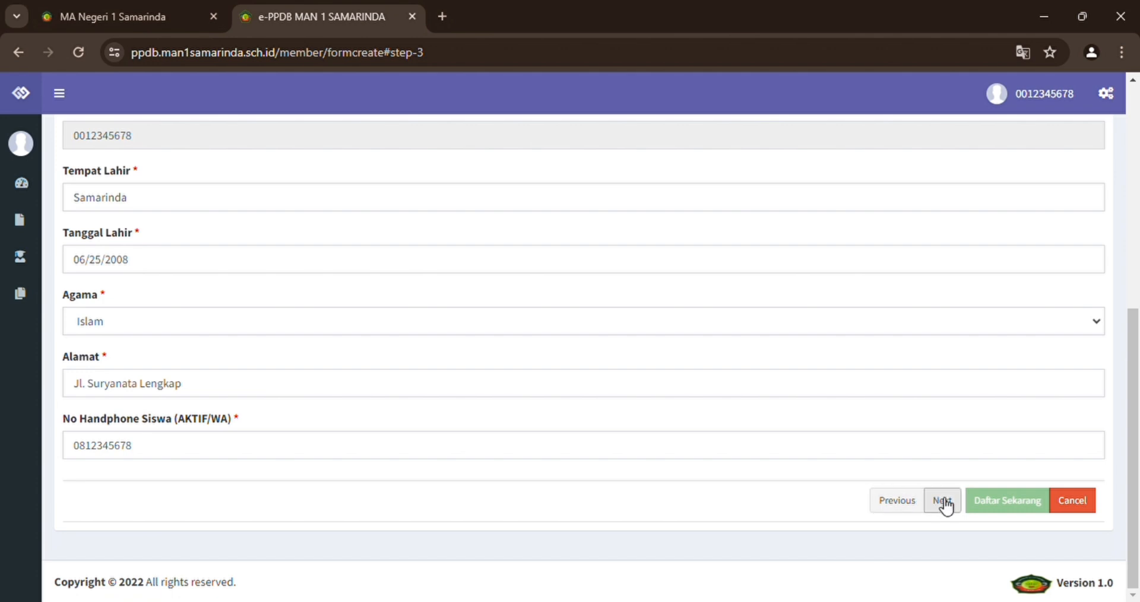
On Step 4, enter the parents' names, father's occupation Lainnya, mother's Ibu Rumah Tangga.
{"action": "left_click", "coordinate": [943, 500]}
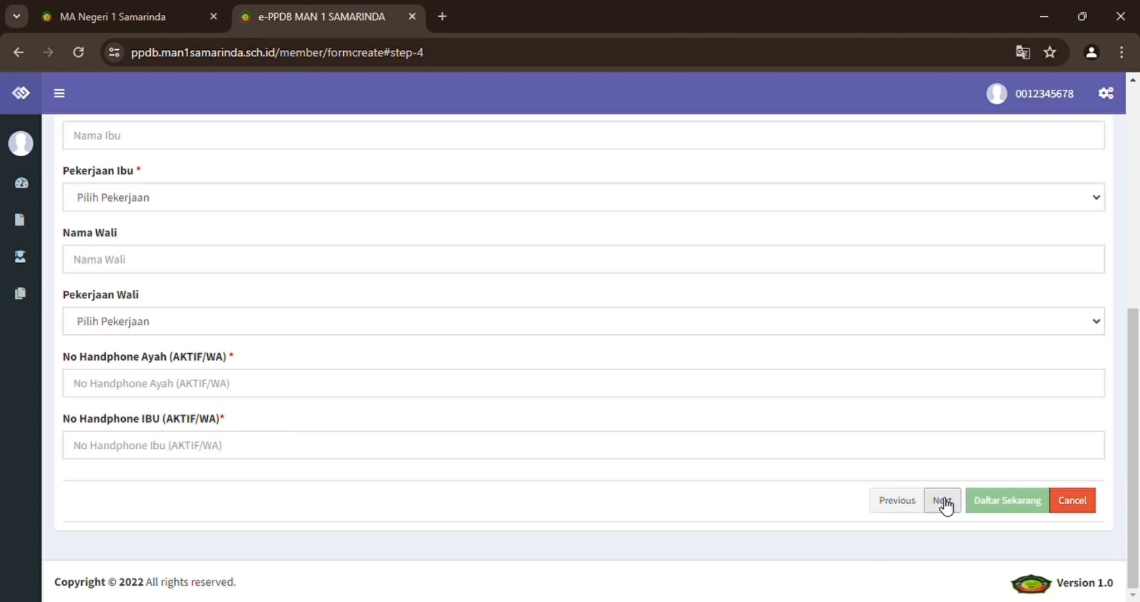
{"action": "scroll", "coordinate": [884, 179], "scroll_direction": "up", "scroll_amount": 4}
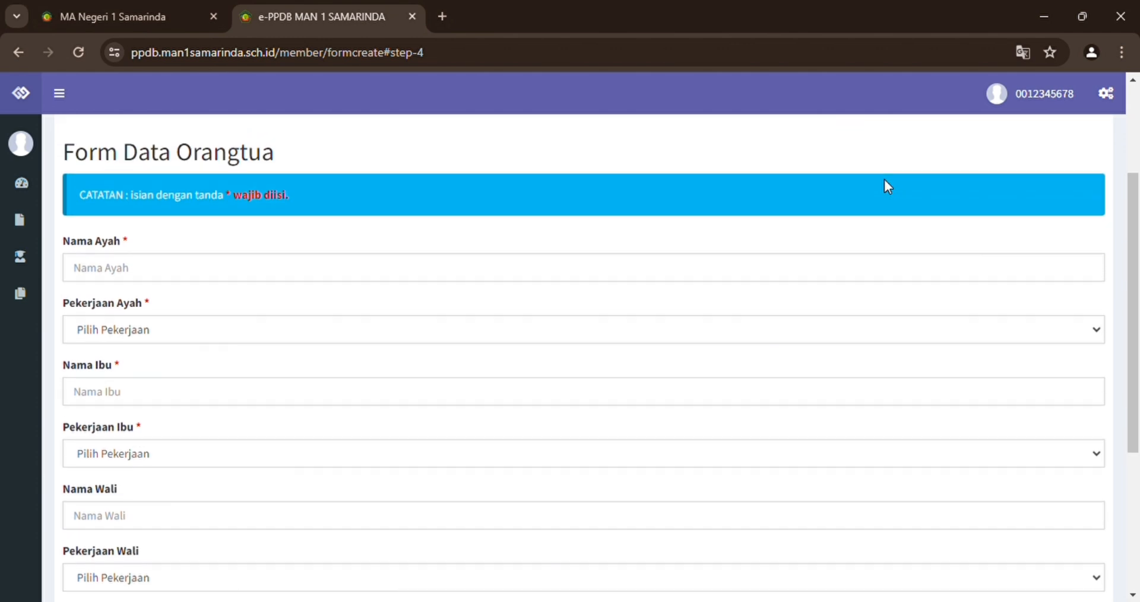
{"action": "scroll", "coordinate": [887, 186], "scroll_direction": "up", "scroll_amount": 3}
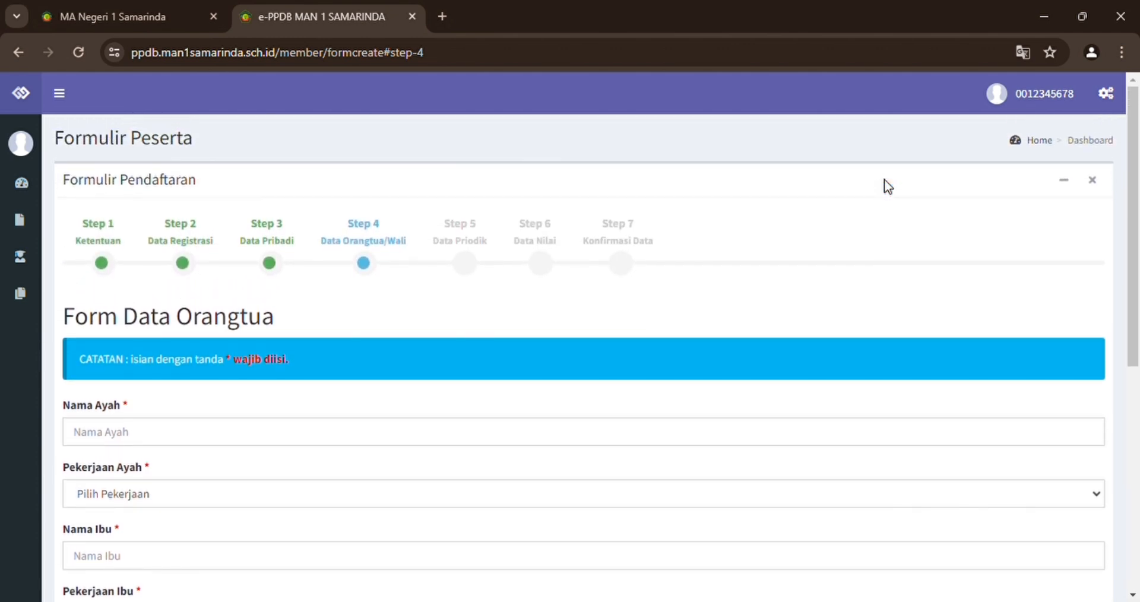
{"action": "scroll", "coordinate": [887, 186], "scroll_direction": "down", "scroll_amount": 2}
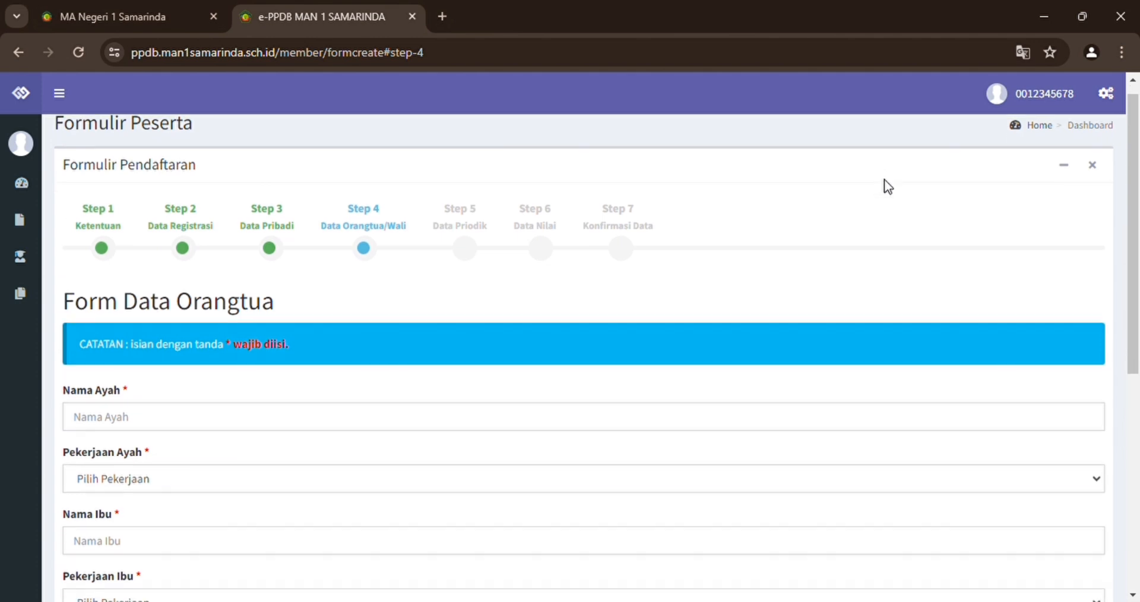
{"action": "scroll", "coordinate": [887, 187], "scroll_direction": "down", "scroll_amount": 1}
{"action": "scroll", "coordinate": [887, 186], "scroll_direction": "down", "scroll_amount": 1}
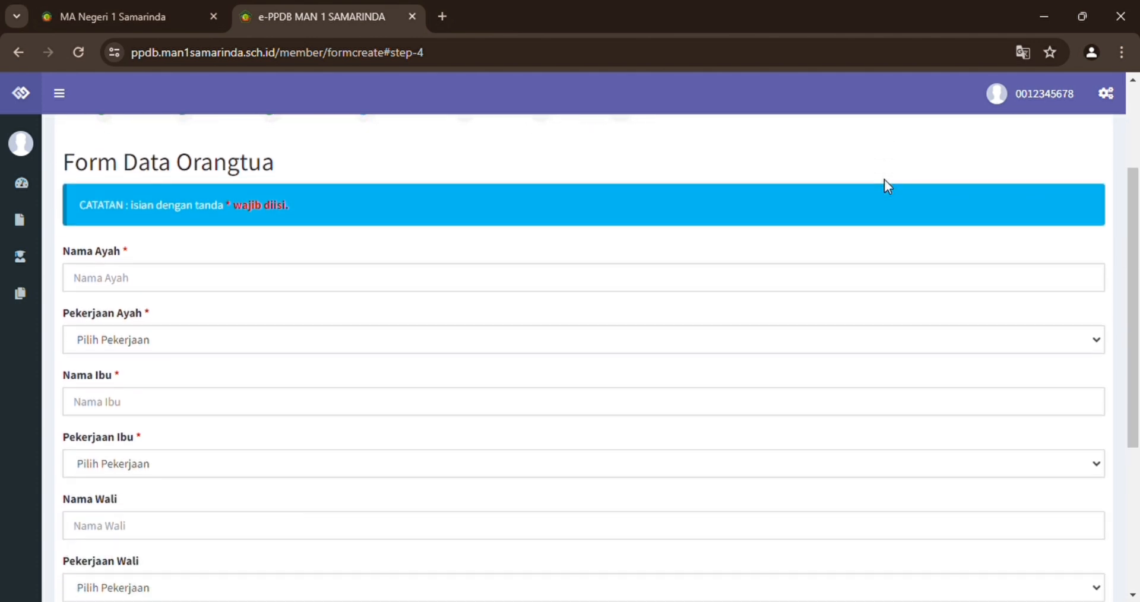
{"action": "left_click", "coordinate": [205, 288]}
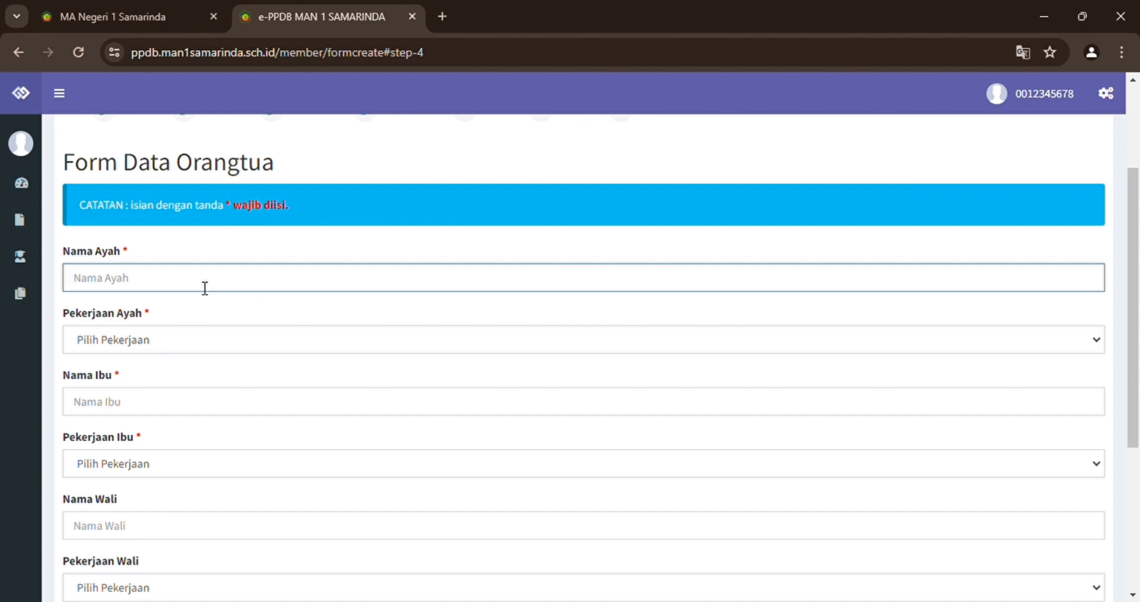
{"action": "type", "text": "Fulan"}
{"action": "left_click", "coordinate": [194, 344]}
{"action": "left_click", "coordinate": [154, 320]}
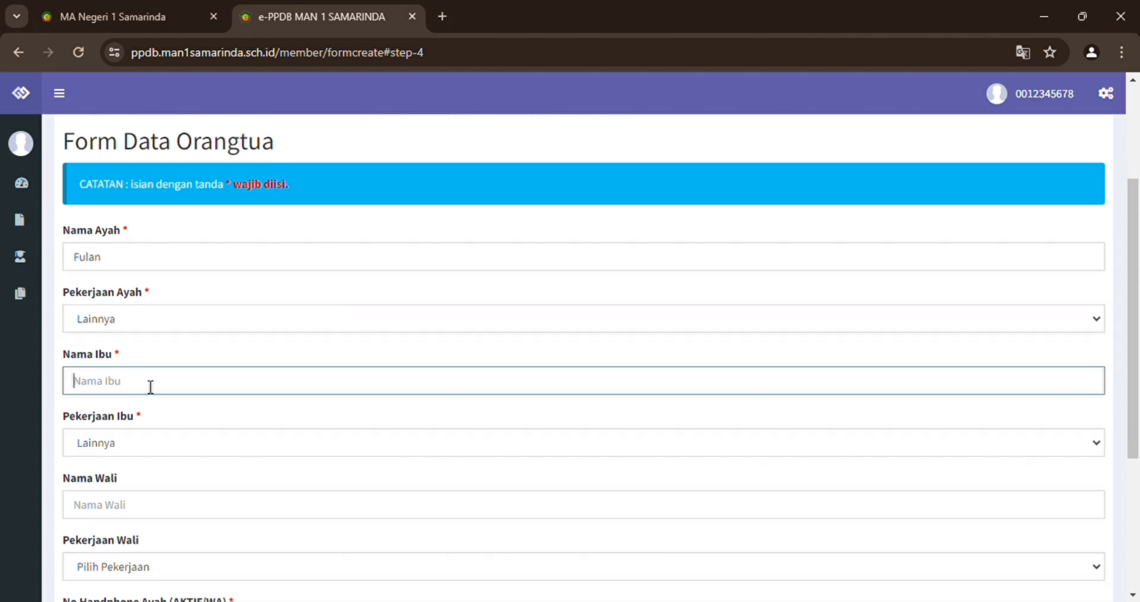
{"action": "type", "text": "Fulin"}
{"action": "key", "text": "Tab"}
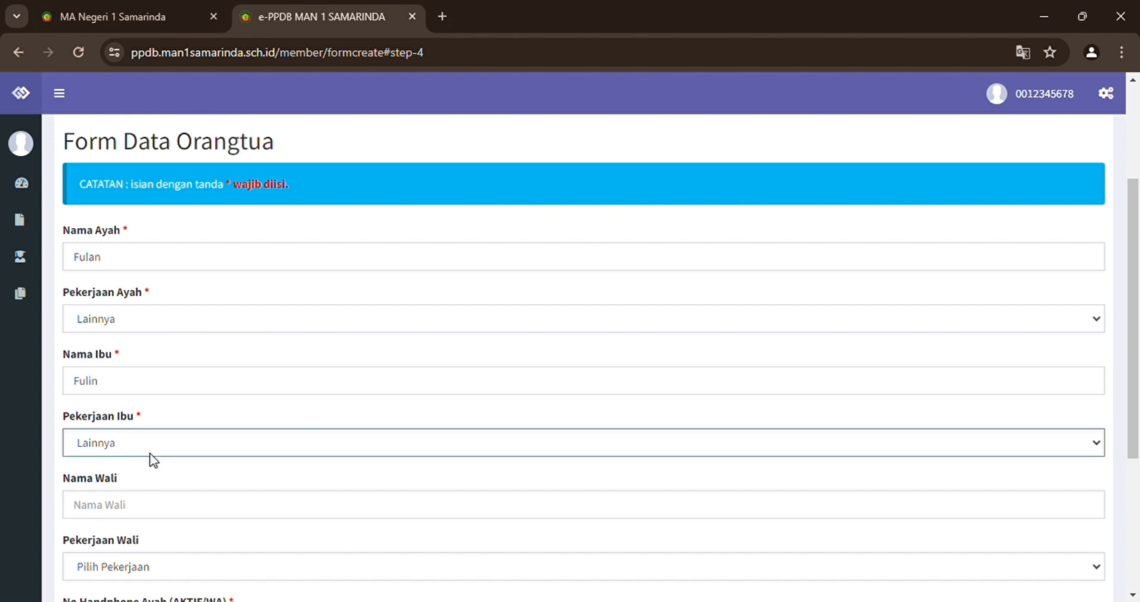
{"action": "key", "text": "i"}
Enter the father's and the mother's mobile numbers.
{"action": "scroll", "coordinate": [173, 321], "scroll_direction": "down", "scroll_amount": 3}
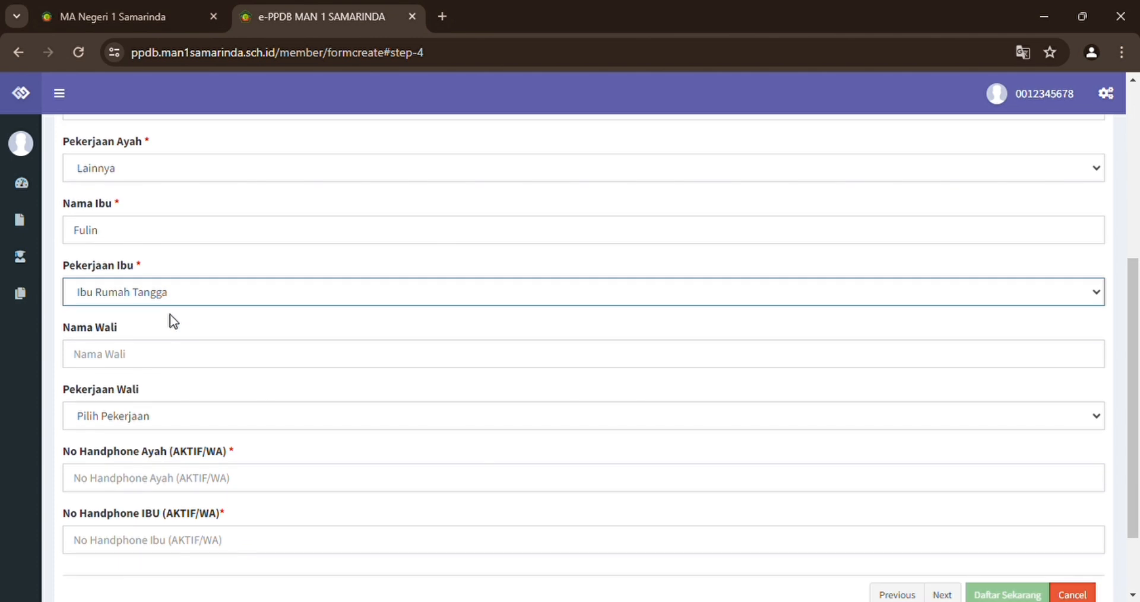
{"action": "left_click", "coordinate": [172, 358]}
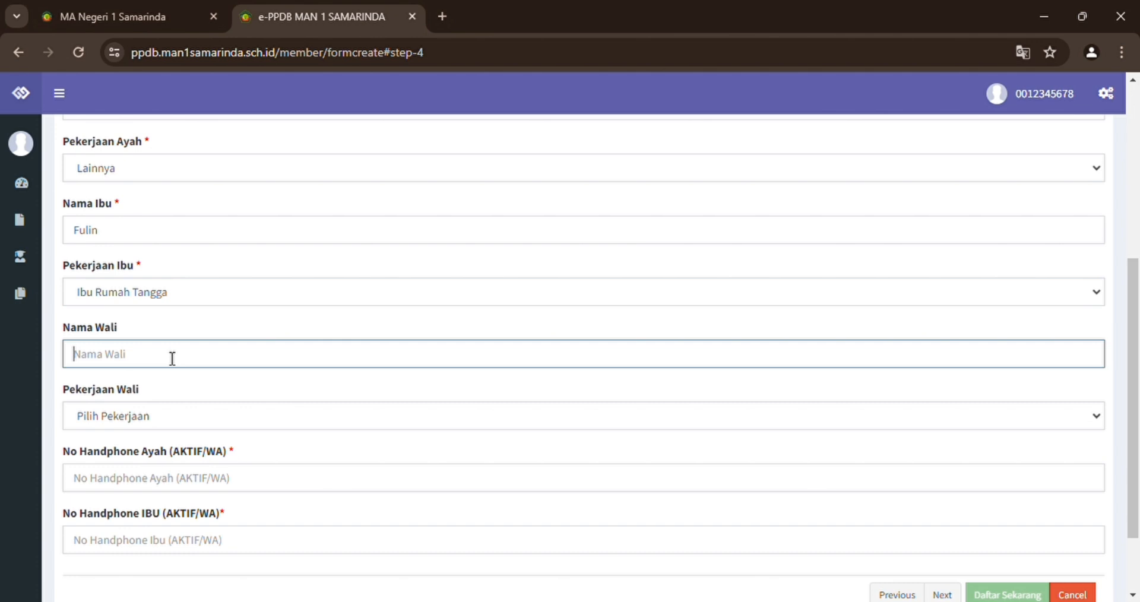
{"action": "scroll", "coordinate": [172, 359], "scroll_direction": "down", "scroll_amount": 1}
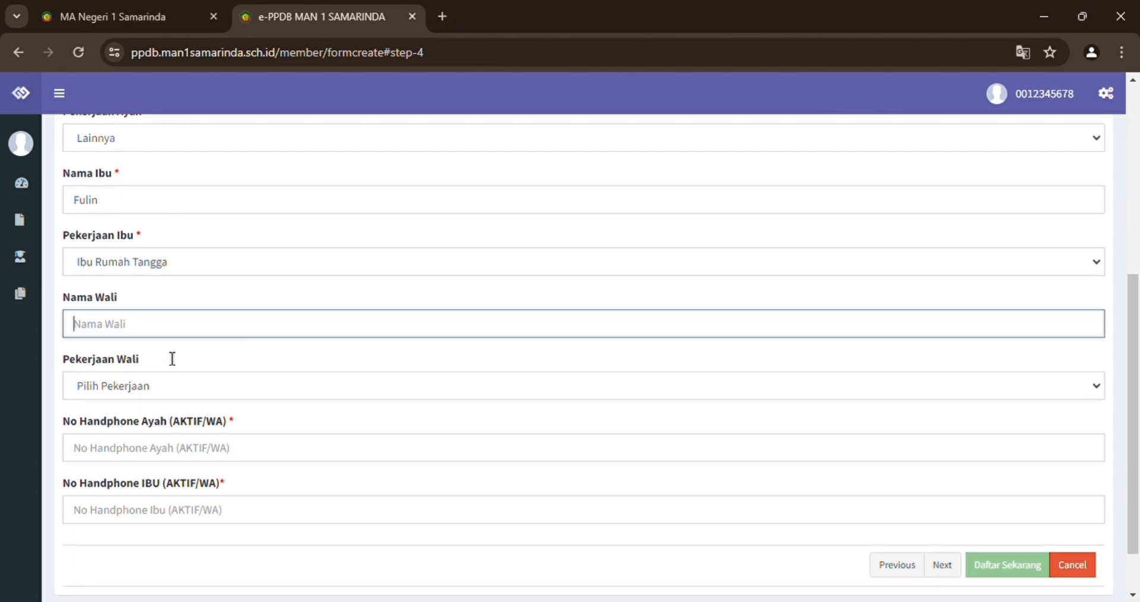
{"action": "scroll", "coordinate": [172, 358], "scroll_direction": "down", "scroll_amount": 2}
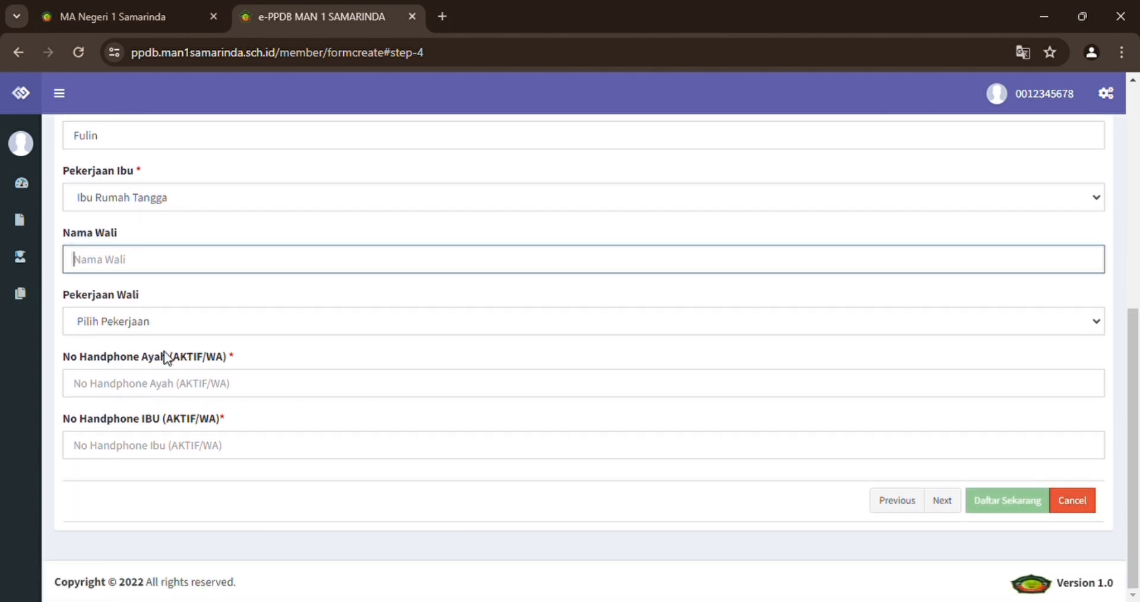
{"action": "left_click", "coordinate": [155, 390]}
{"action": "type", "text": "081245678"}
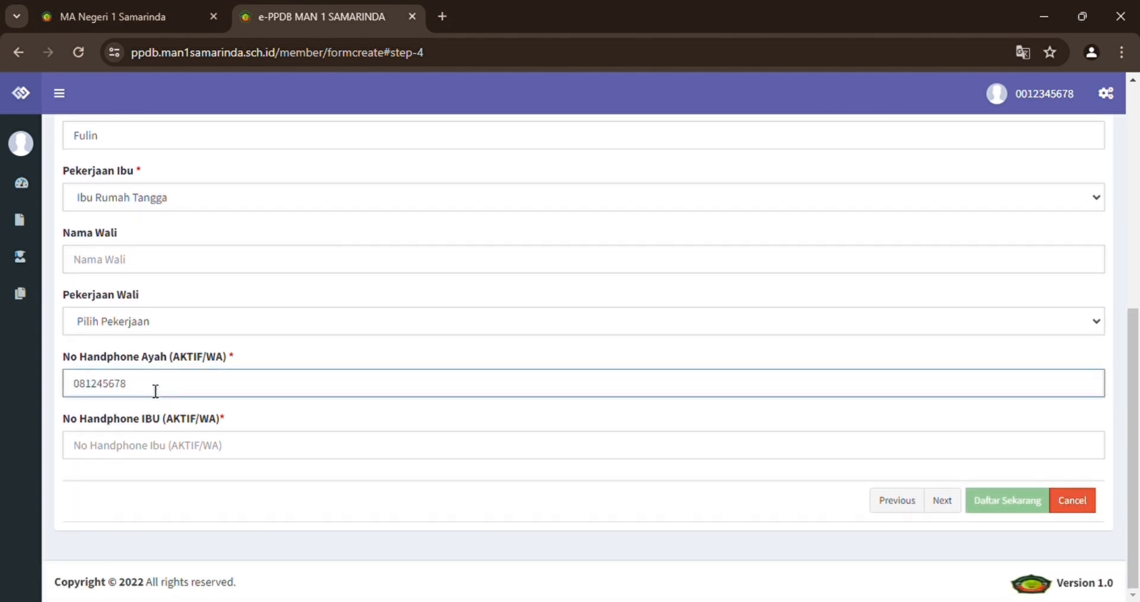
{"action": "left_click", "coordinate": [150, 452]}
{"action": "type", "text": "088"}
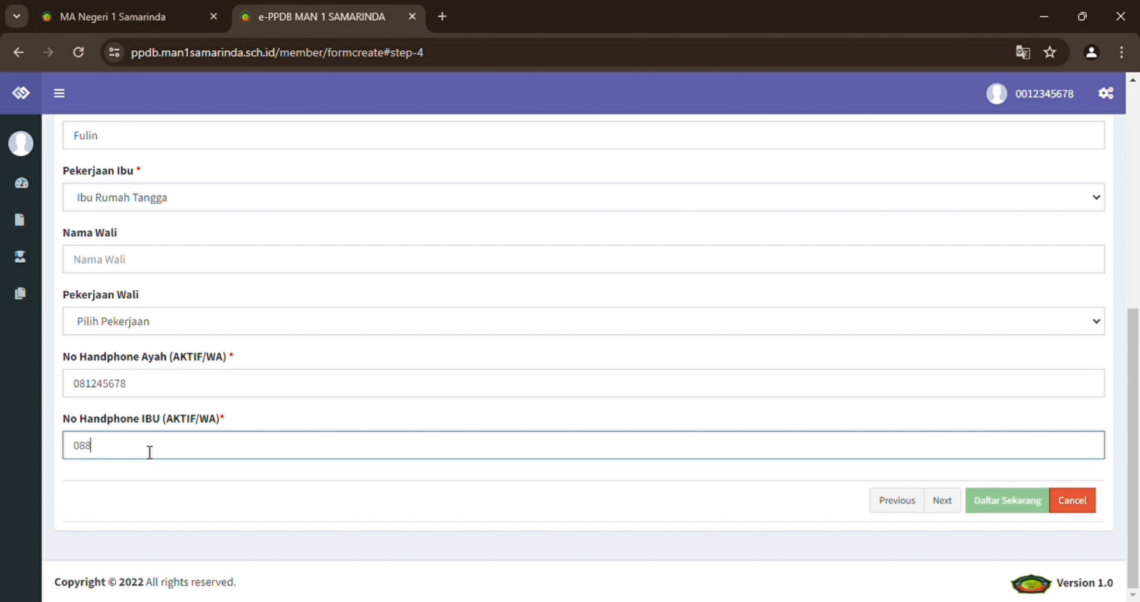
{"action": "type", "text": "7654321"}
{"action": "left_click", "coordinate": [646, 469]}
{"action": "scroll", "coordinate": [758, 151], "scroll_direction": "up", "scroll_amount": 5}
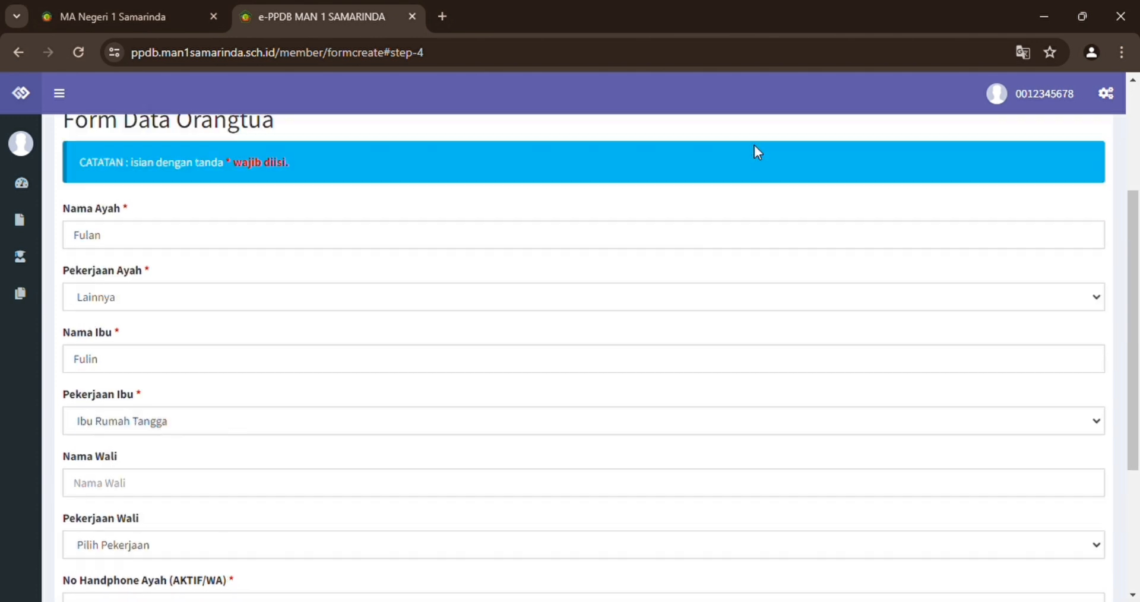
{"action": "scroll", "coordinate": [758, 152], "scroll_direction": "down", "scroll_amount": 5}
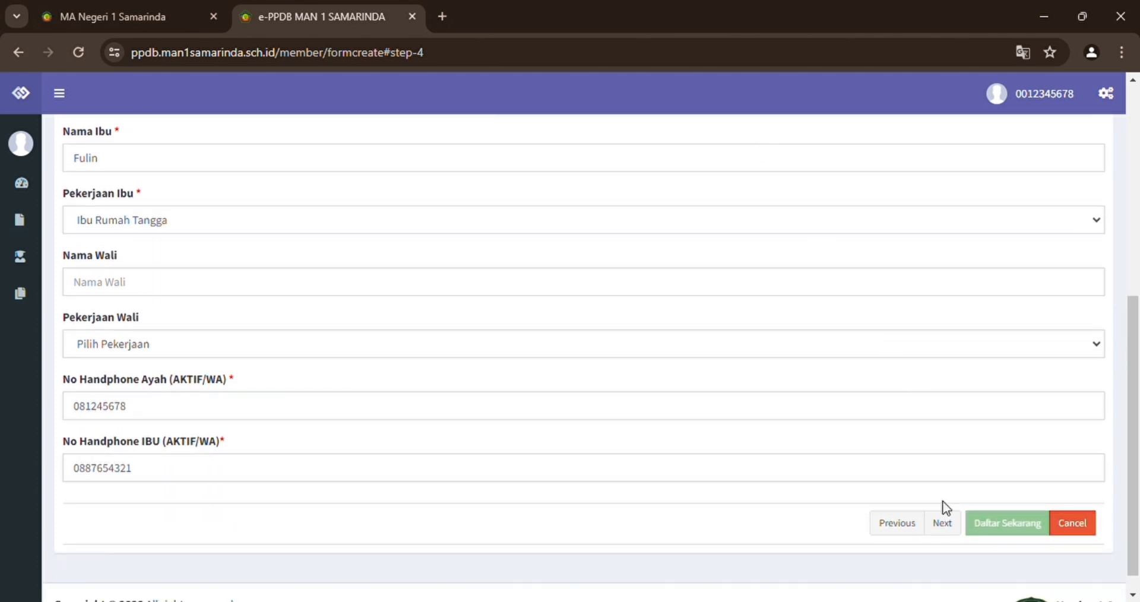
On Step 5, set distance to school to '< 5 Kilometer', then advance to Step 6.
{"action": "left_click", "coordinate": [944, 523]}
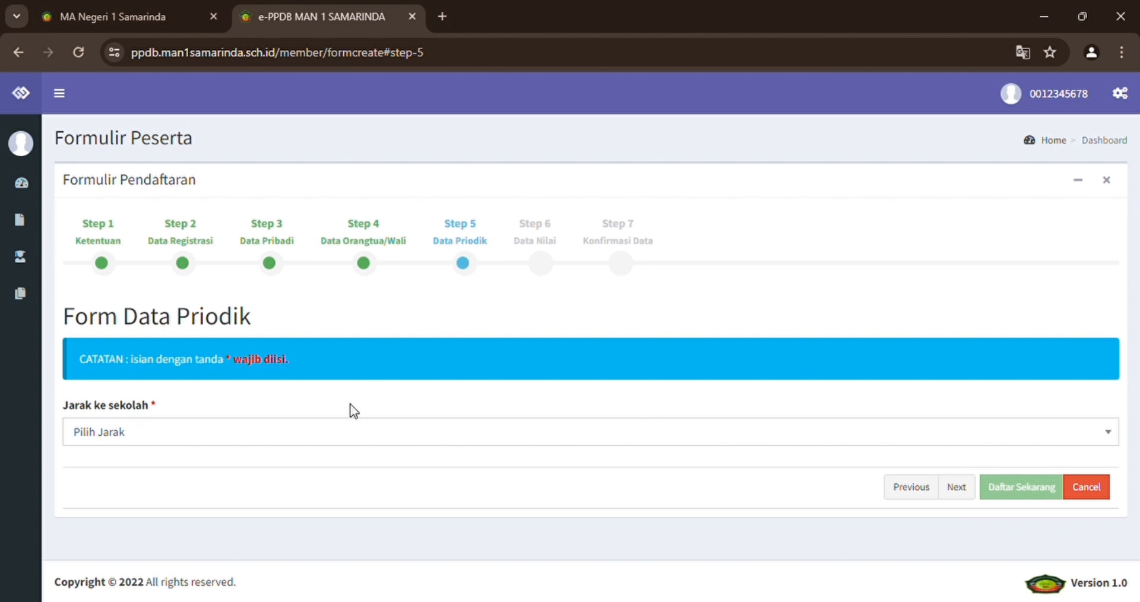
{"action": "left_click", "coordinate": [261, 441]}
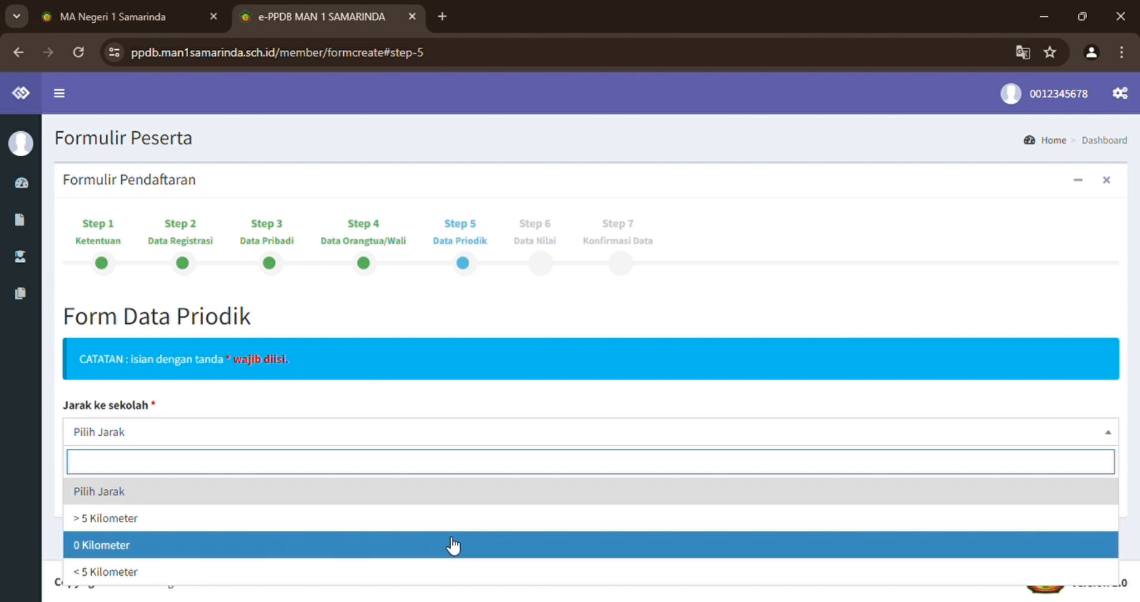
{"action": "left_click", "coordinate": [506, 572]}
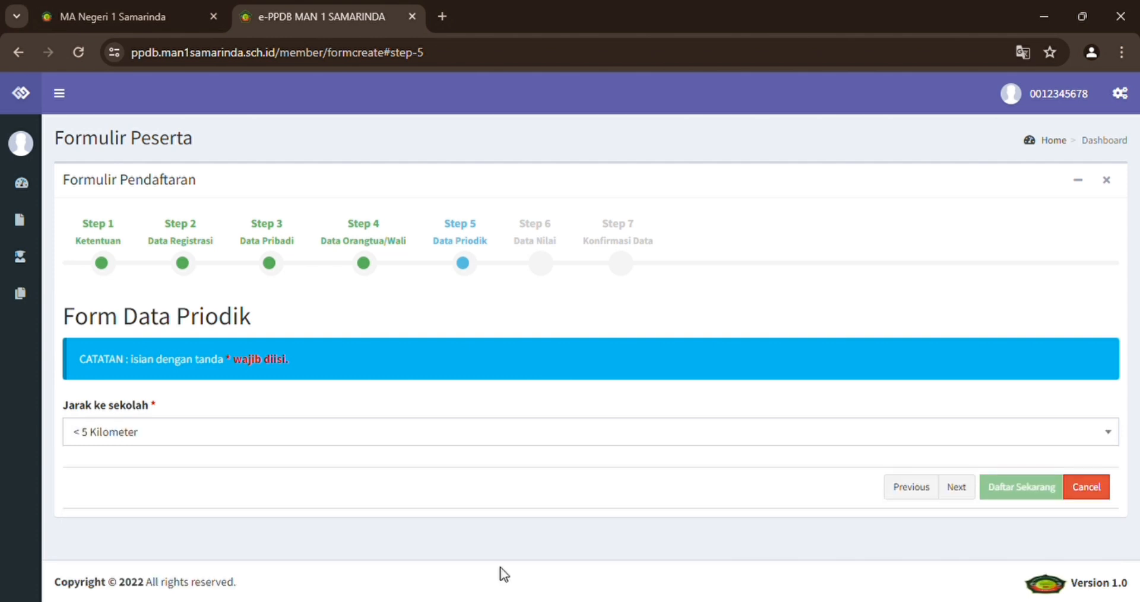
{"action": "left_click", "coordinate": [957, 489]}
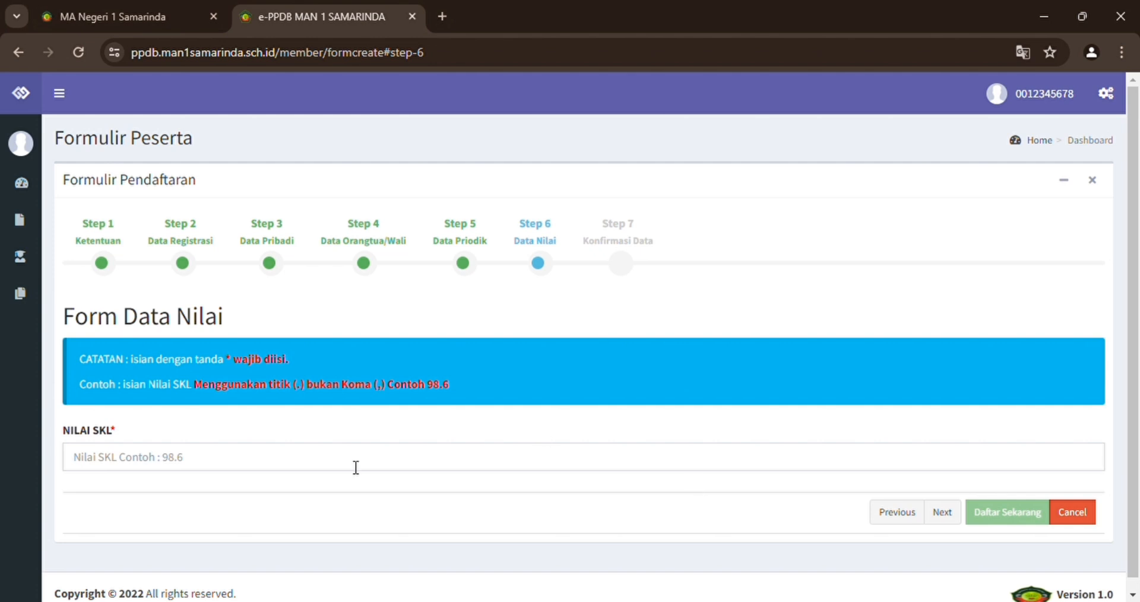
Enter 98.6 as the NILAI SKL score and advance to Konfirmasi Data.
{"action": "left_click", "coordinate": [301, 468]}
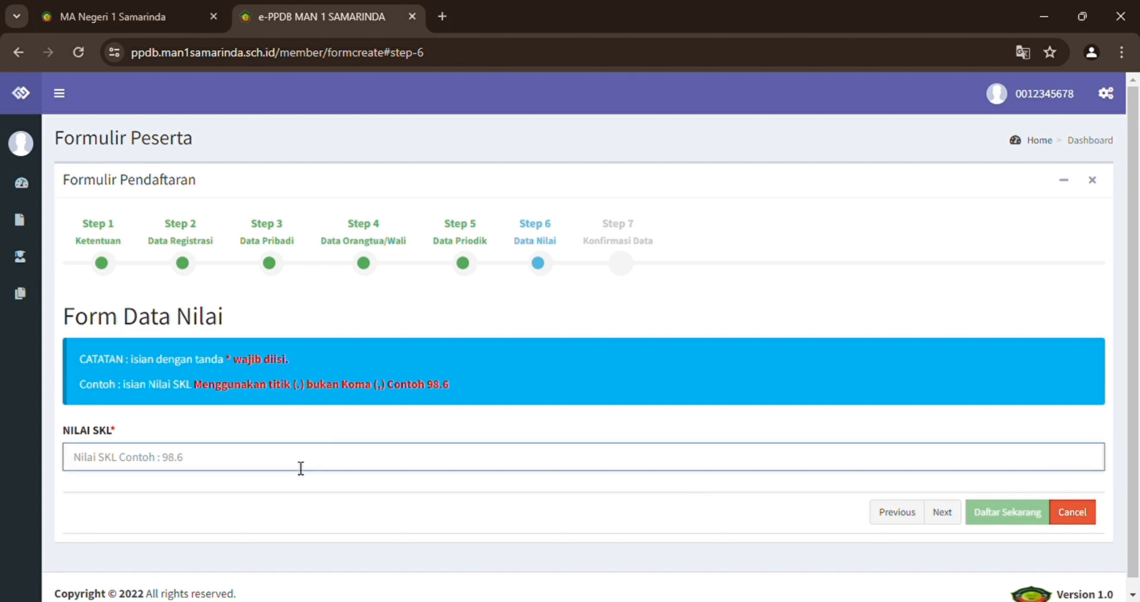
{"action": "type", "text": "98"}
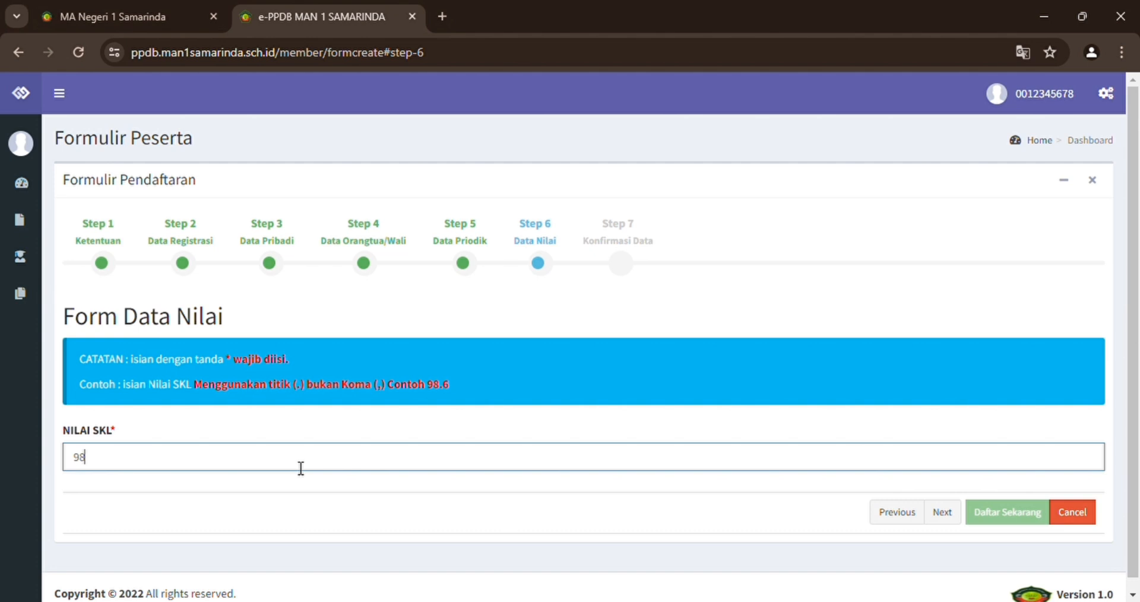
{"action": "type", "text": ".6"}
{"action": "left_click", "coordinate": [952, 514]}
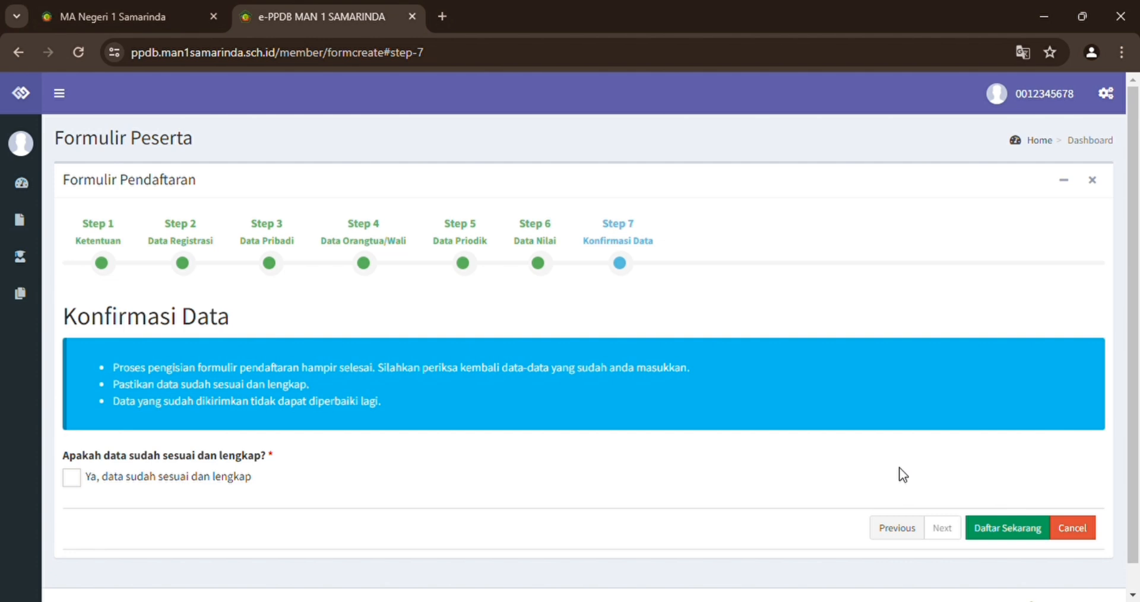
{"action": "left_click", "coordinate": [897, 527]}
{"action": "left_click", "coordinate": [901, 527]}
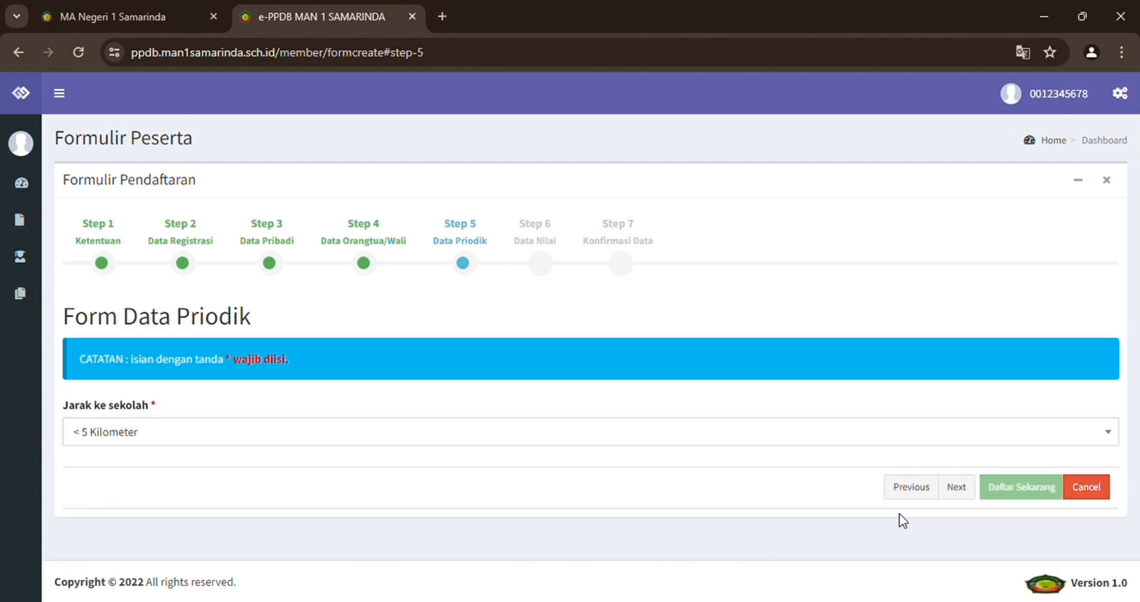
{"action": "left_click", "coordinate": [911, 483]}
{"action": "scroll", "coordinate": [913, 482], "scroll_direction": "down", "scroll_amount": 6}
{"action": "left_click", "coordinate": [908, 545]}
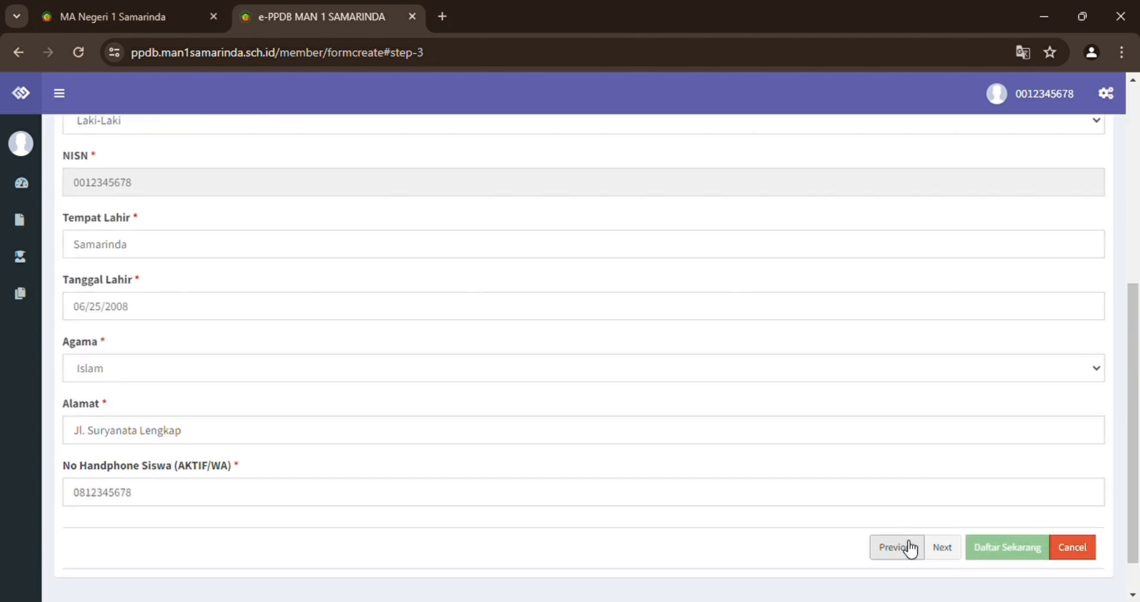
{"action": "left_click", "coordinate": [907, 546]}
{"action": "left_click", "coordinate": [898, 500]}
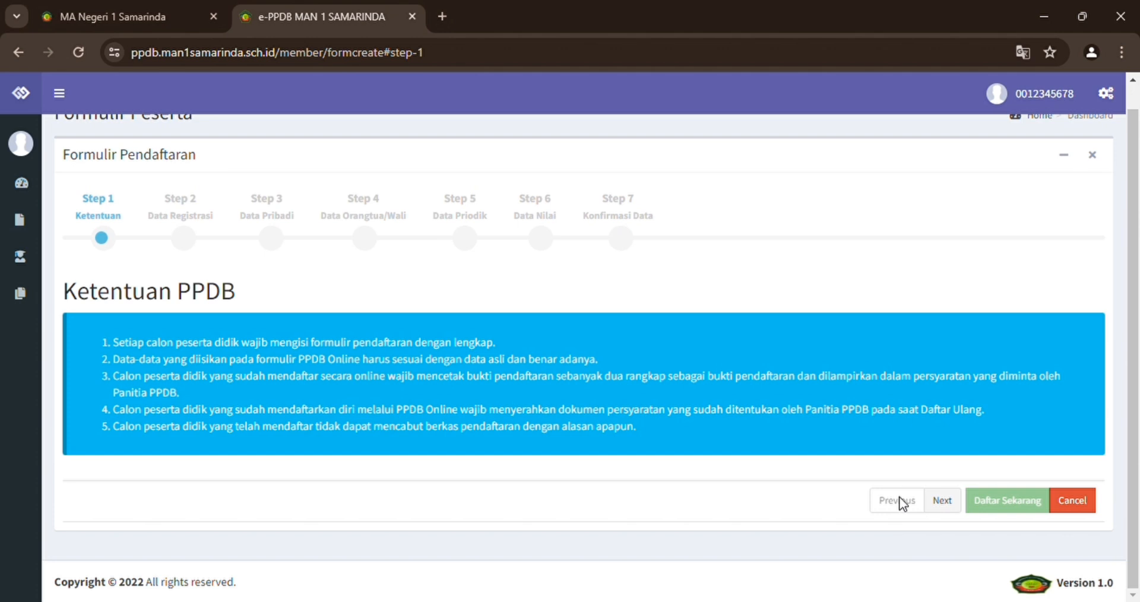
{"action": "left_click", "coordinate": [942, 500]}
{"action": "scroll", "coordinate": [943, 500], "scroll_direction": "down", "scroll_amount": 2}
{"action": "left_click", "coordinate": [942, 500]}
{"action": "scroll", "coordinate": [945, 500], "scroll_direction": "down", "scroll_amount": 2}
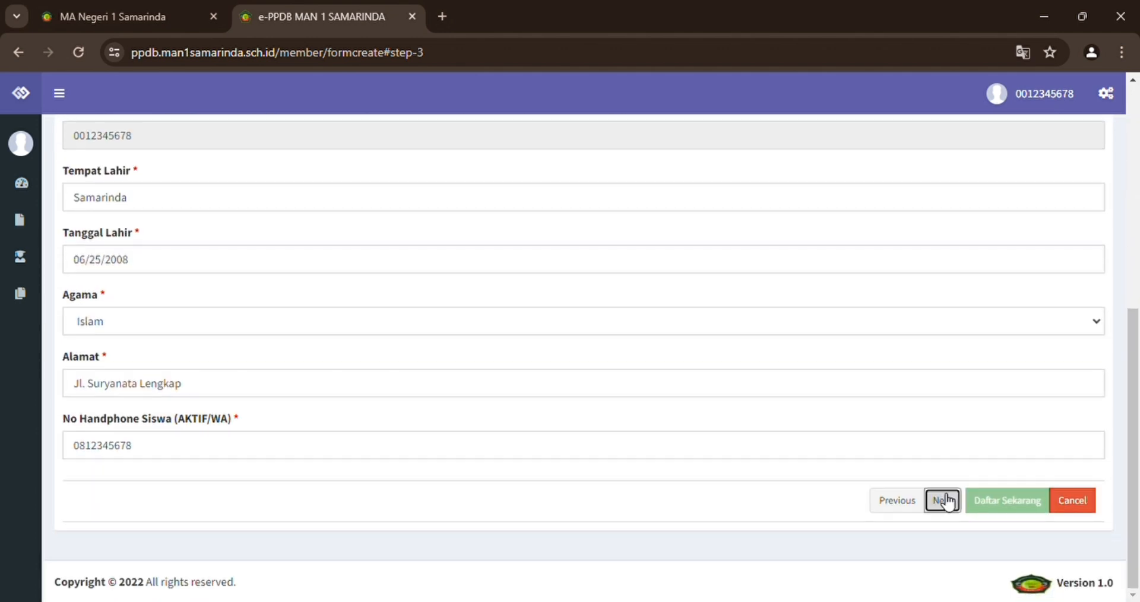
{"action": "left_click", "coordinate": [944, 500]}
{"action": "left_click", "coordinate": [944, 500]}
{"action": "left_click", "coordinate": [950, 485]}
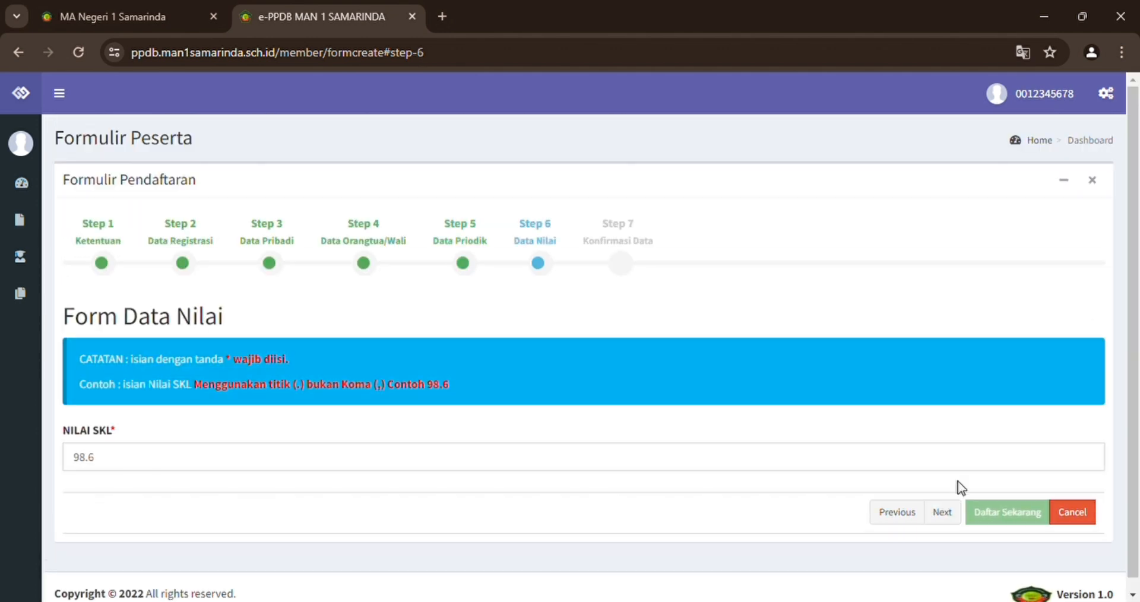
{"action": "left_click", "coordinate": [943, 515]}
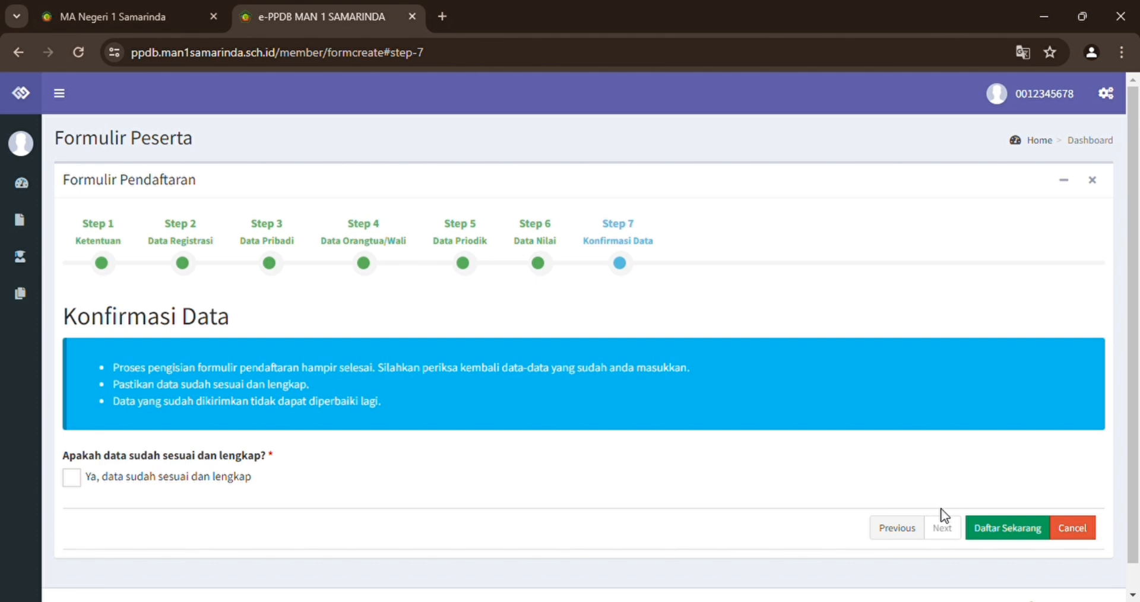
Confirm 'Ya, data sudah sesuai dan lengkap' and submit the registration with Daftar Sekarang.
{"action": "left_click_drag", "start_coordinate": [924, 506], "coordinate": [392, 463]}
{"action": "left_click", "coordinate": [391, 463]}
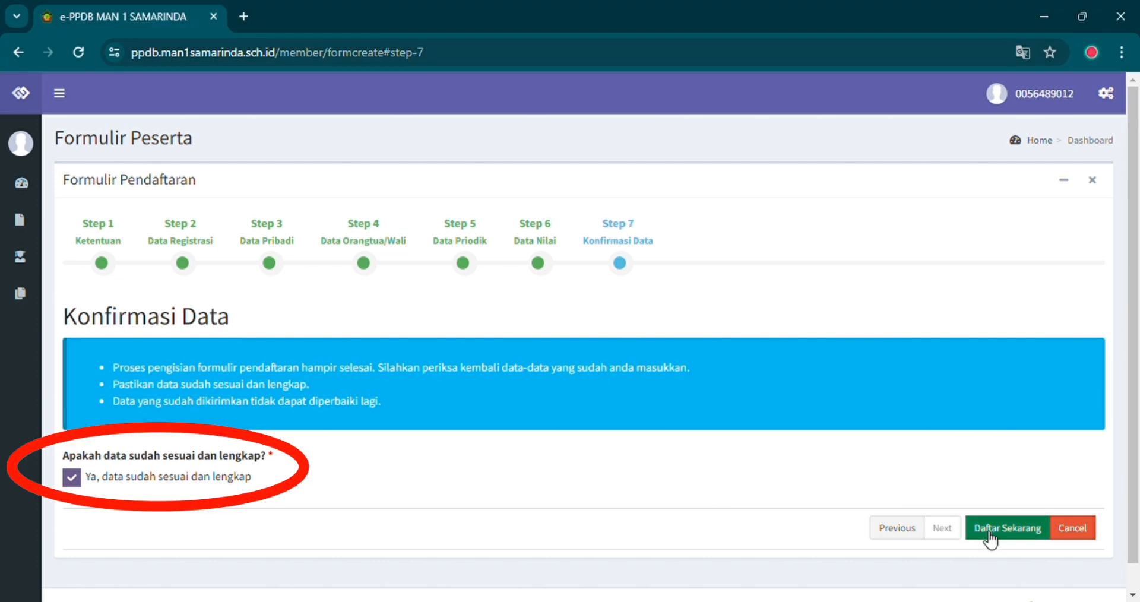
{"action": "left_click", "coordinate": [988, 532]}
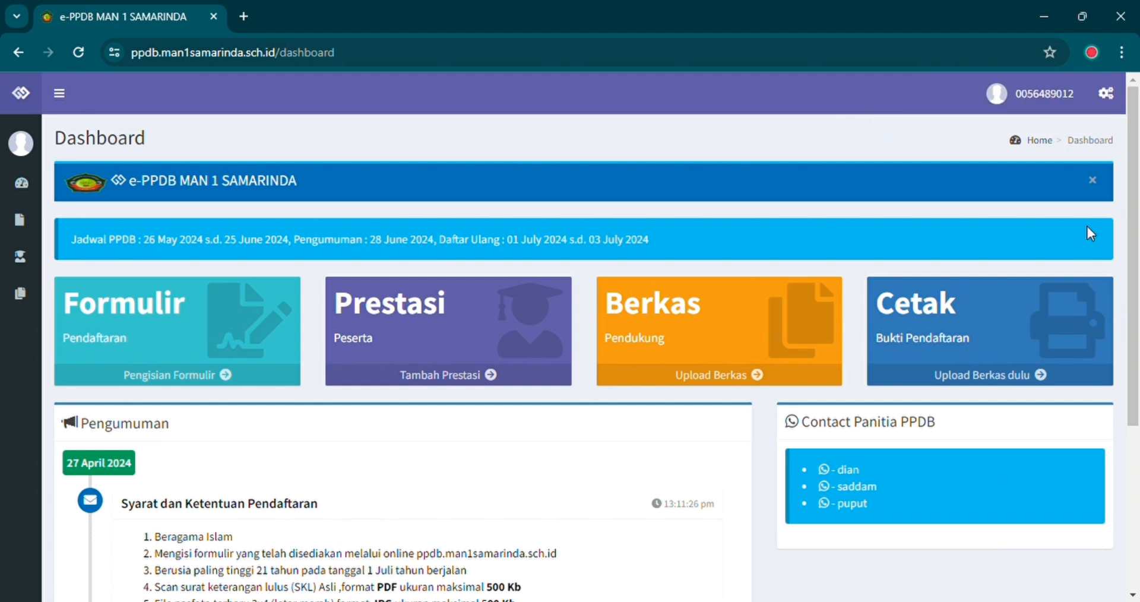
Start a new Tambah Prestasi entry requesting 1 achievement row.
{"action": "left_click", "coordinate": [432, 380]}
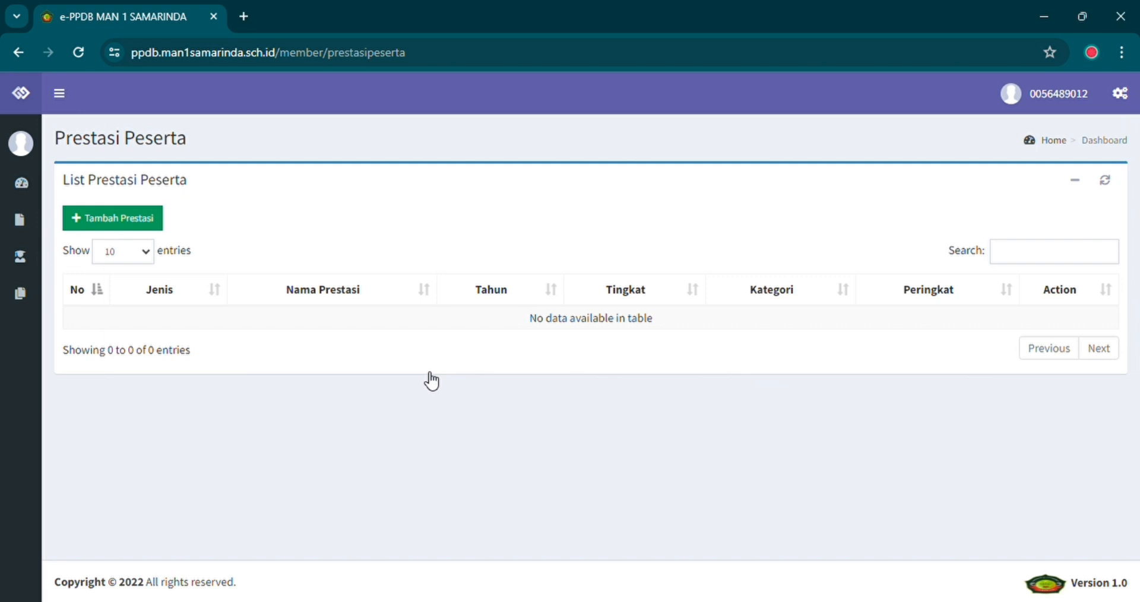
{"action": "left_click", "coordinate": [101, 222]}
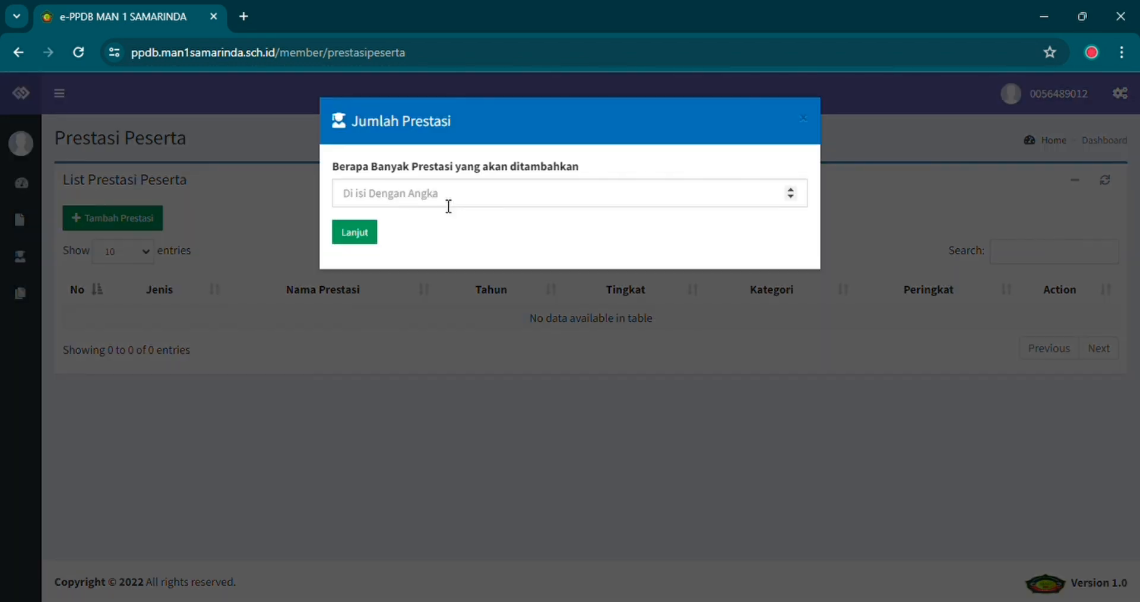
{"action": "left_click", "coordinate": [448, 202]}
{"action": "type", "text": "1"}
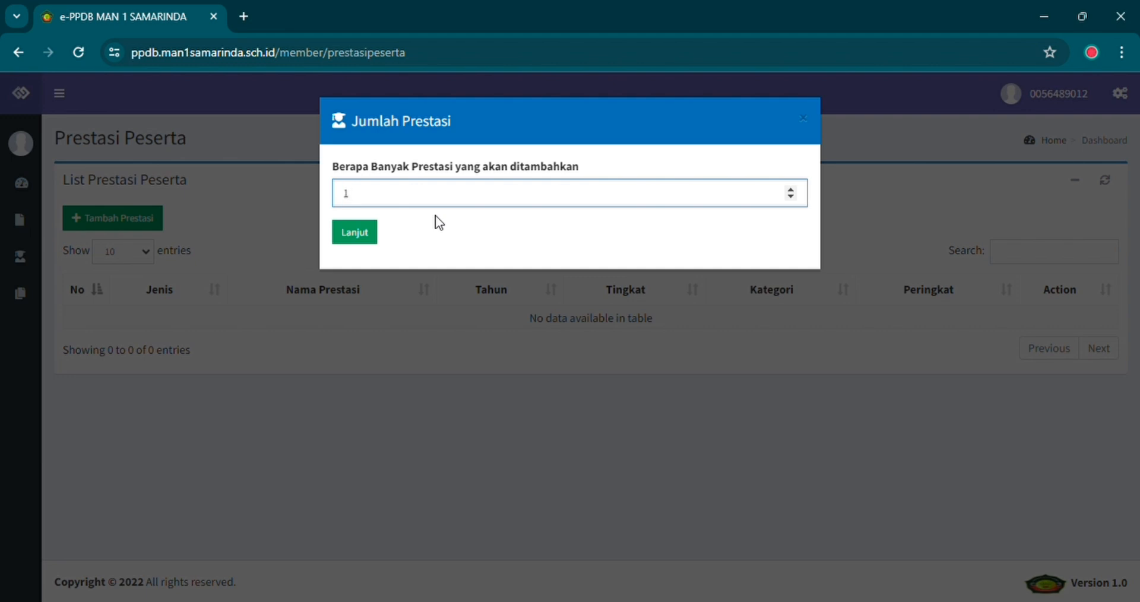
{"action": "left_click", "coordinate": [351, 233]}
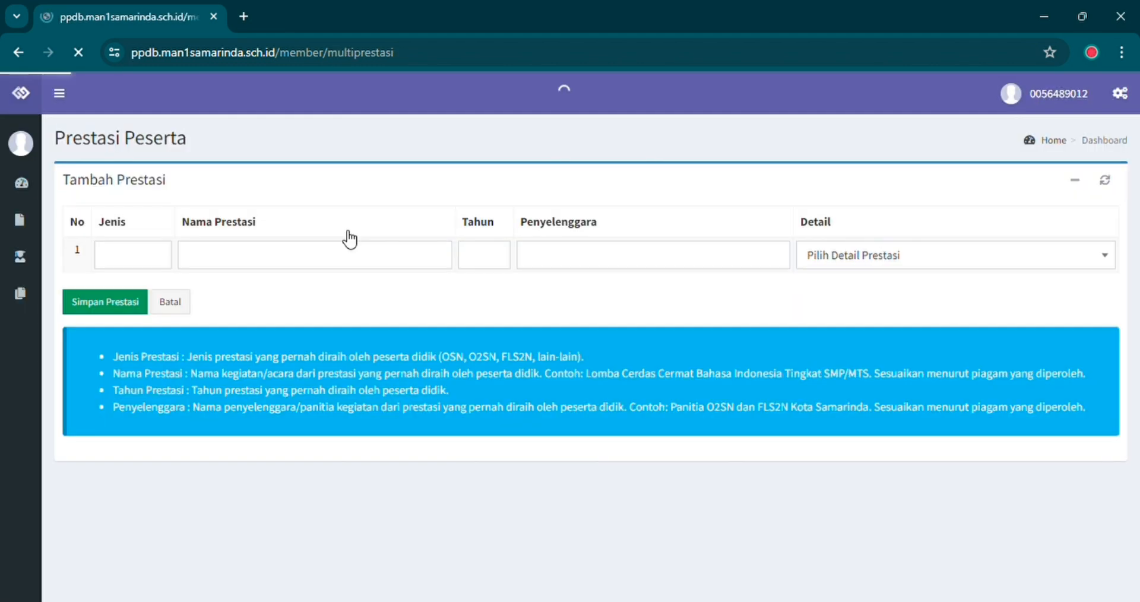
Fill the achievement row: MTQ, Lomba Tartil, 2022, Panitia MTQ Tingkat Kabupaten Kutai Kartanegara.
{"action": "left_click", "coordinate": [147, 266]}
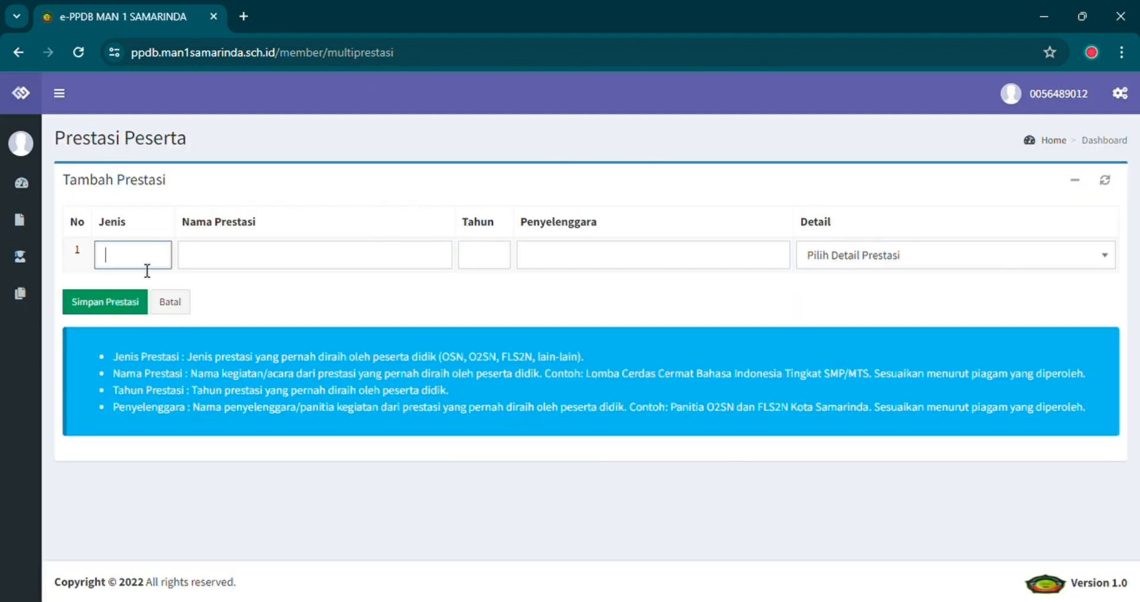
{"action": "type", "text": "MTQ"}
{"action": "left_click", "coordinate": [198, 259]}
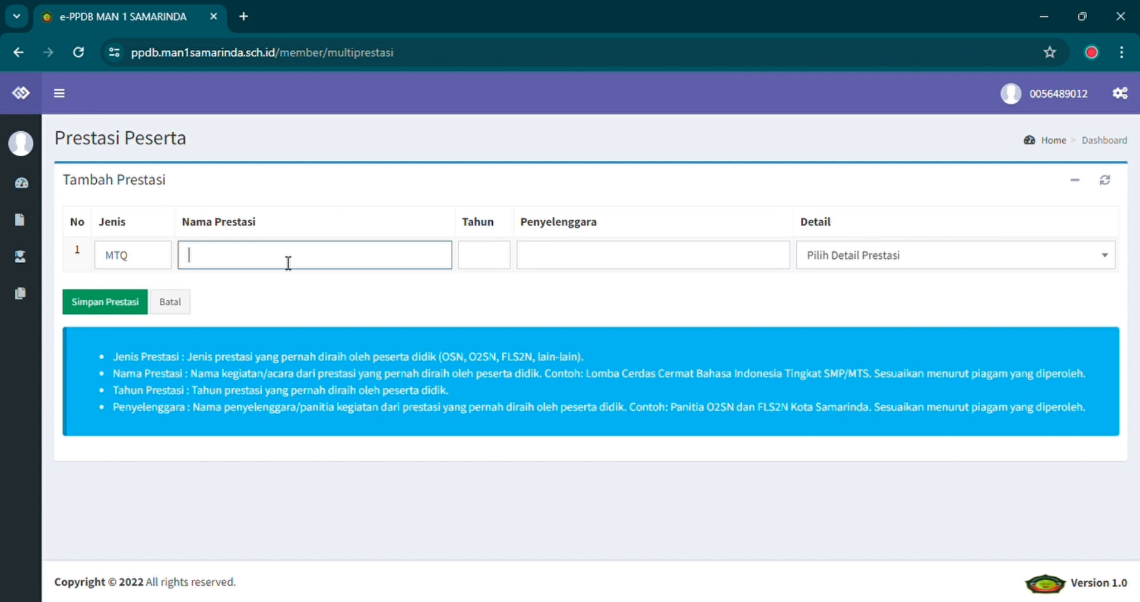
{"action": "type", "text": "Lomba Tartil"}
{"action": "left_click", "coordinate": [492, 262]}
{"action": "type", "text": "2"}
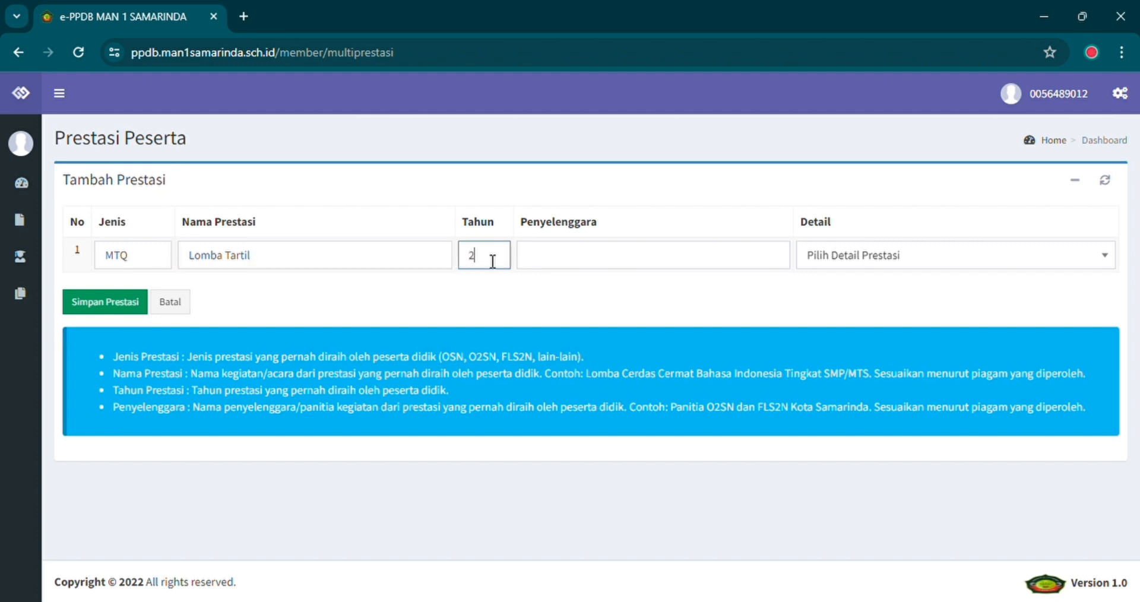
{"action": "type", "text": "022"}
{"action": "left_click", "coordinate": [545, 262]}
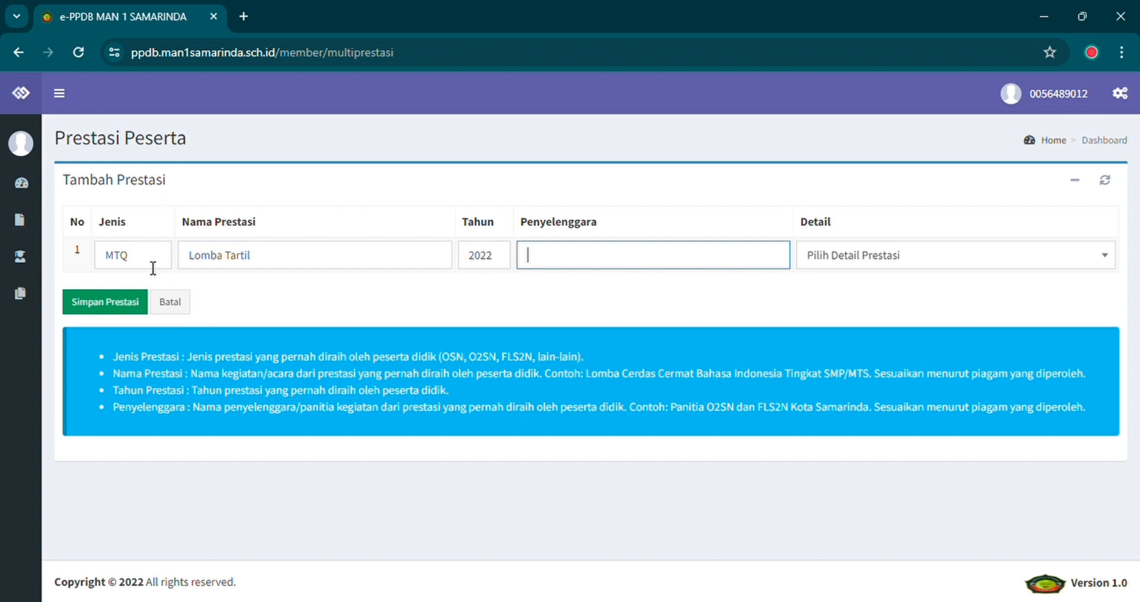
{"action": "type", "text": "Panitia MTQ Ting"}
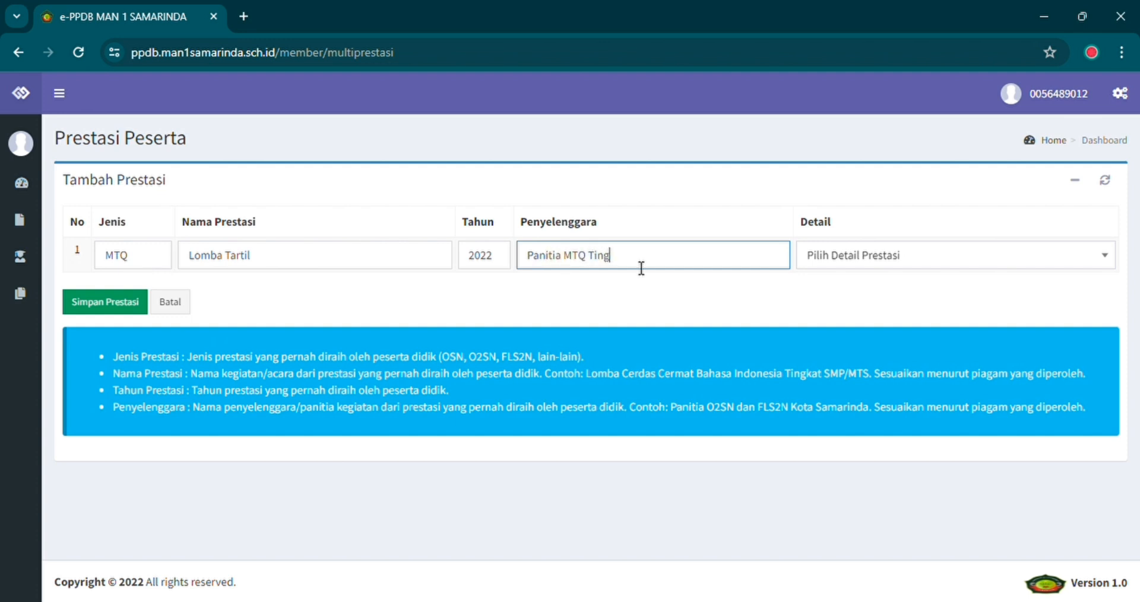
{"action": "type", "text": "kat Kabupaten Kutai Kartanegara"}
{"action": "left_click", "coordinate": [891, 256]}
{"action": "left_click", "coordinate": [891, 254]}
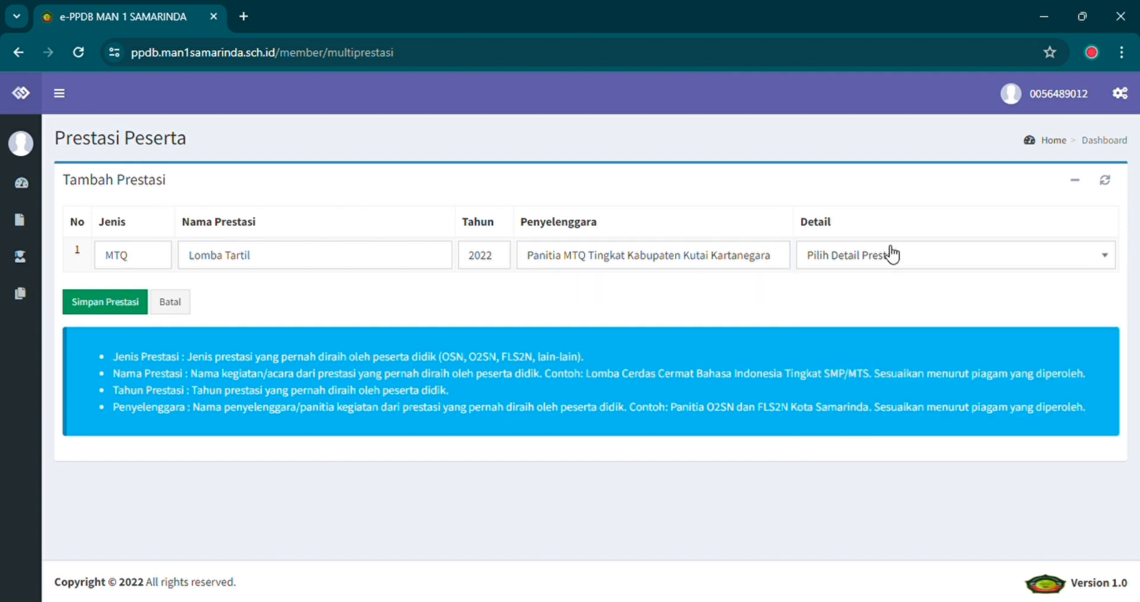
Set the detail to Tingkat Kabupaten, Kategori Perorangan, Peringkat 3 and save the achievement.
{"action": "left_click", "coordinate": [891, 254]}
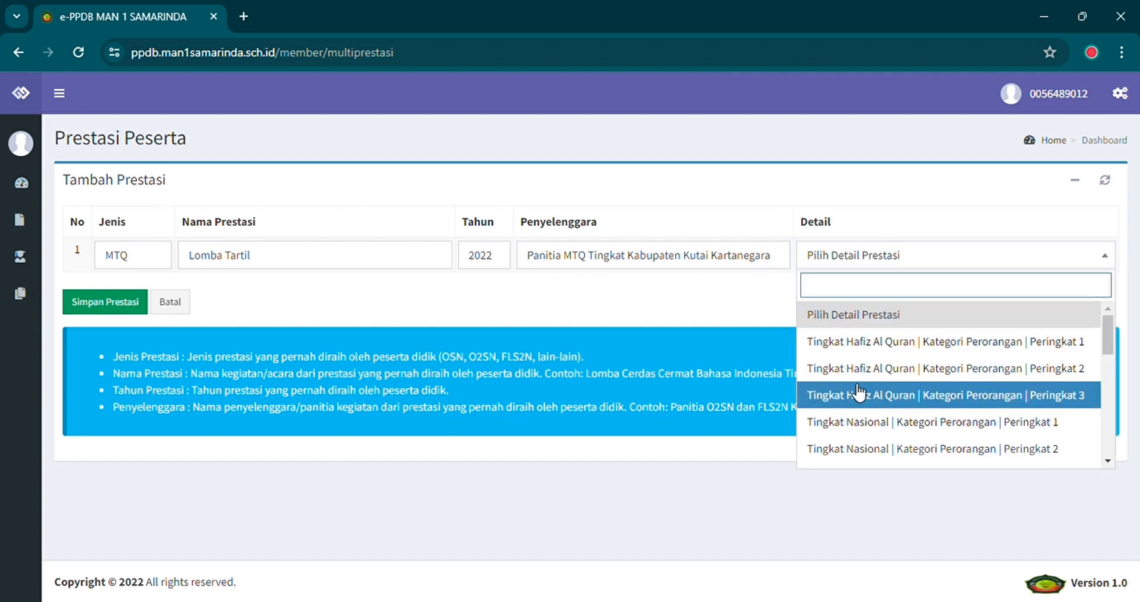
{"action": "scroll", "coordinate": [858, 394], "scroll_direction": "down", "scroll_amount": 5}
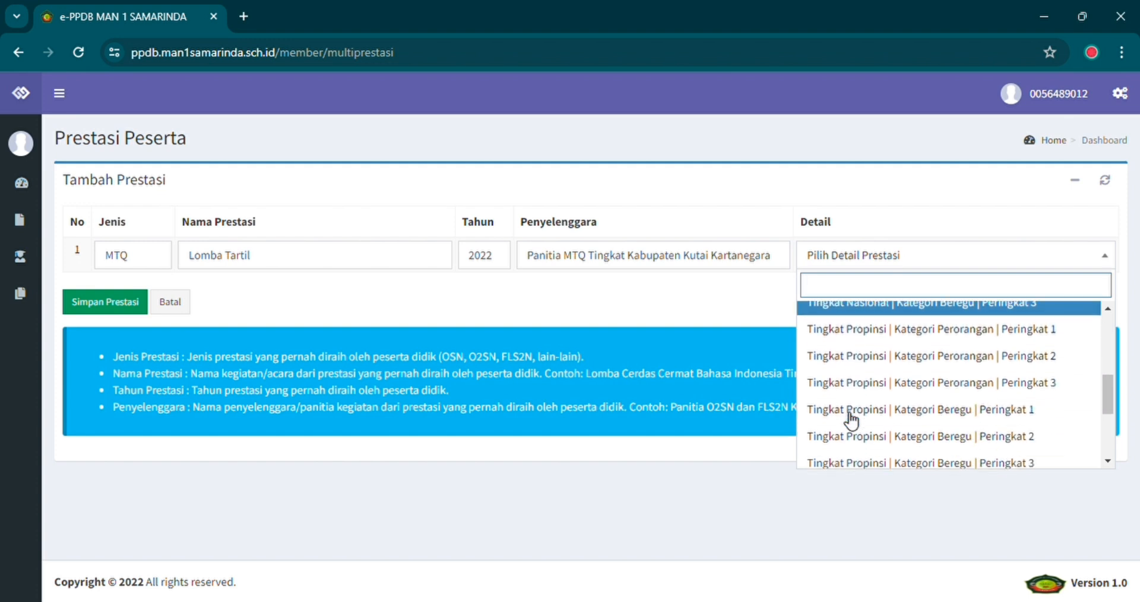
{"action": "scroll", "coordinate": [850, 421], "scroll_direction": "down", "scroll_amount": 1}
{"action": "scroll", "coordinate": [850, 421], "scroll_direction": "down", "scroll_amount": 3}
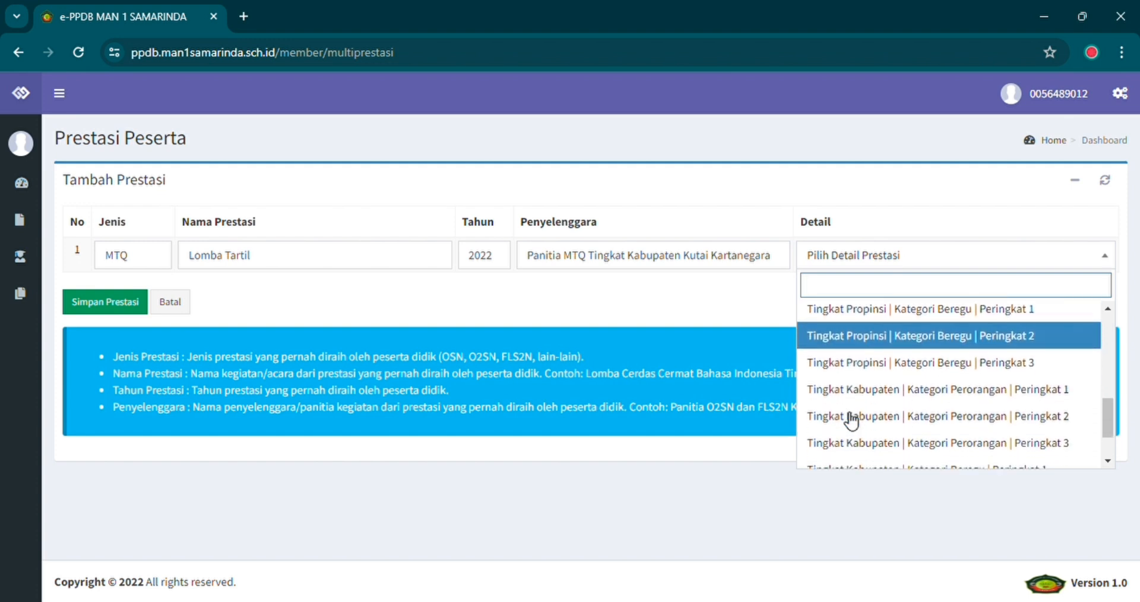
{"action": "scroll", "coordinate": [851, 420], "scroll_direction": "down", "scroll_amount": 2}
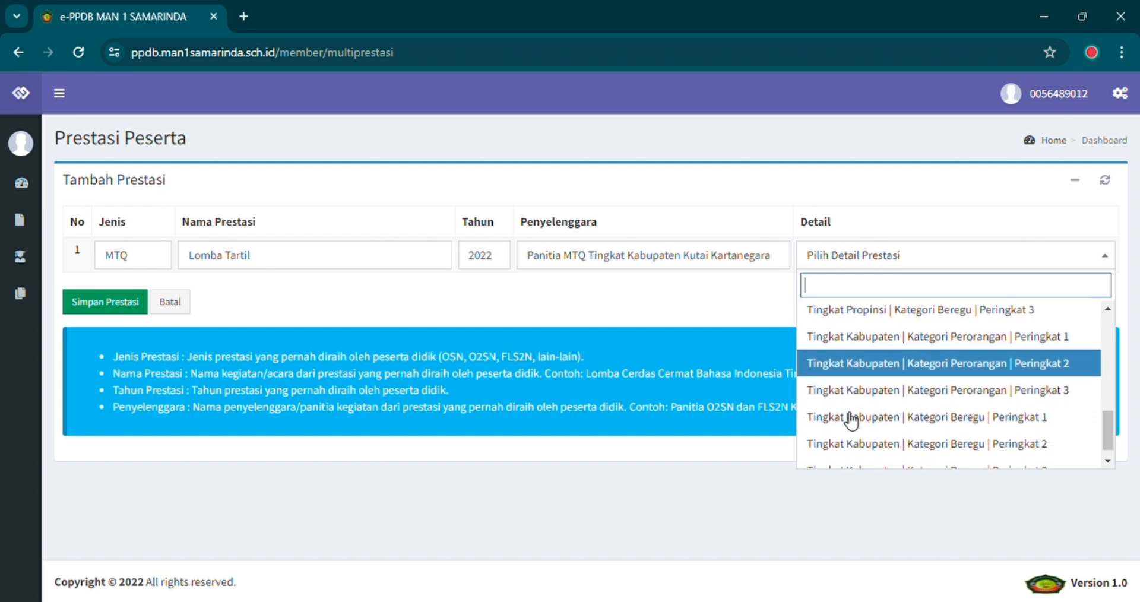
{"action": "scroll", "coordinate": [851, 420], "scroll_direction": "up", "scroll_amount": 2}
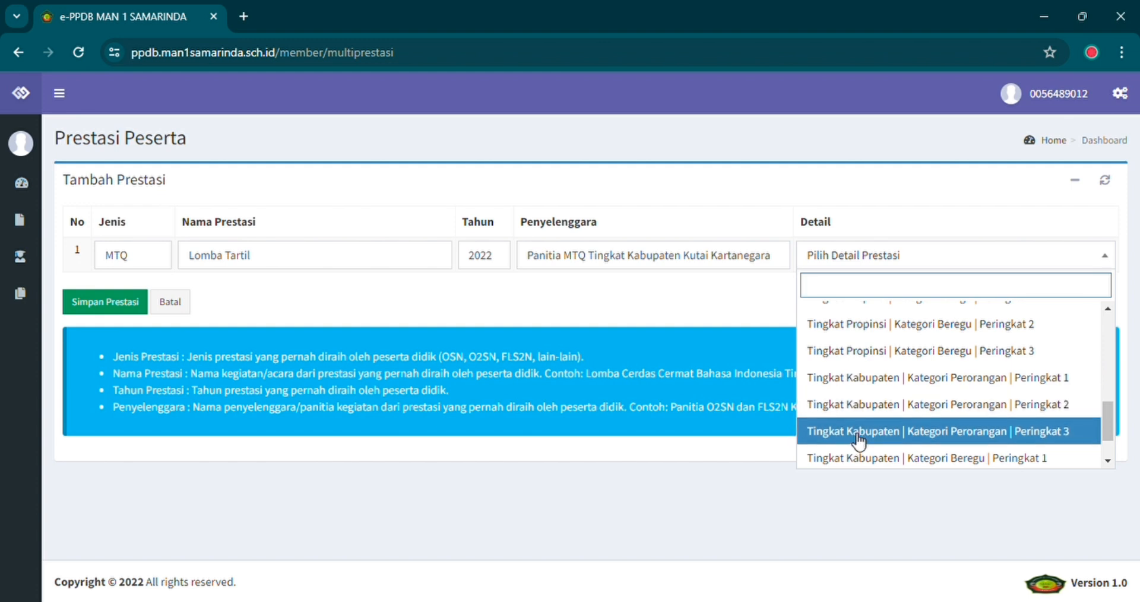
{"action": "left_click", "coordinate": [857, 440]}
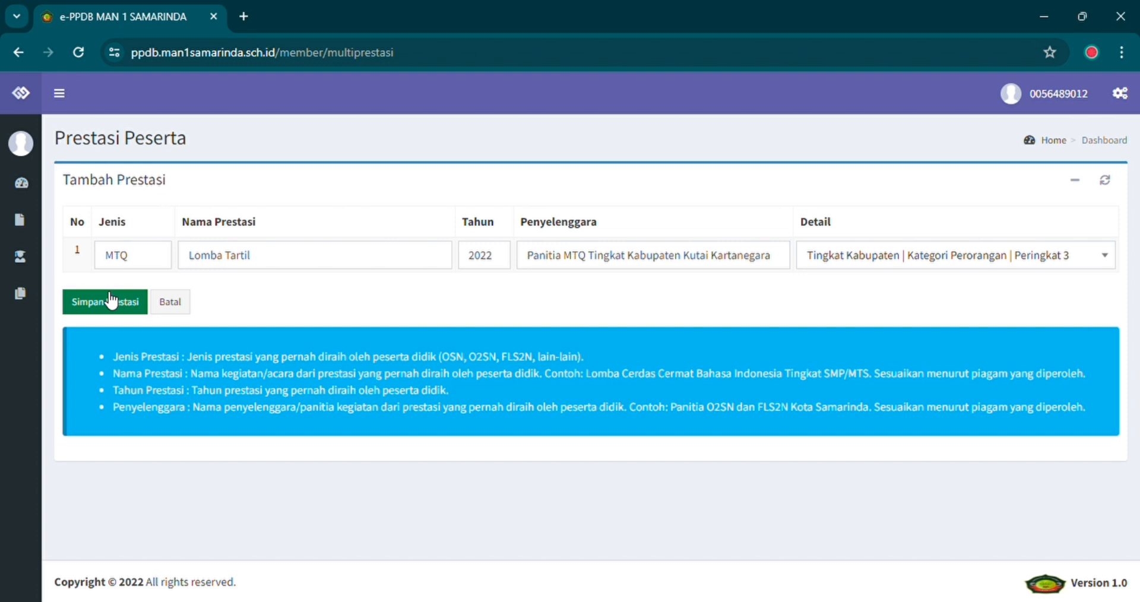
{"action": "left_click", "coordinate": [111, 300]}
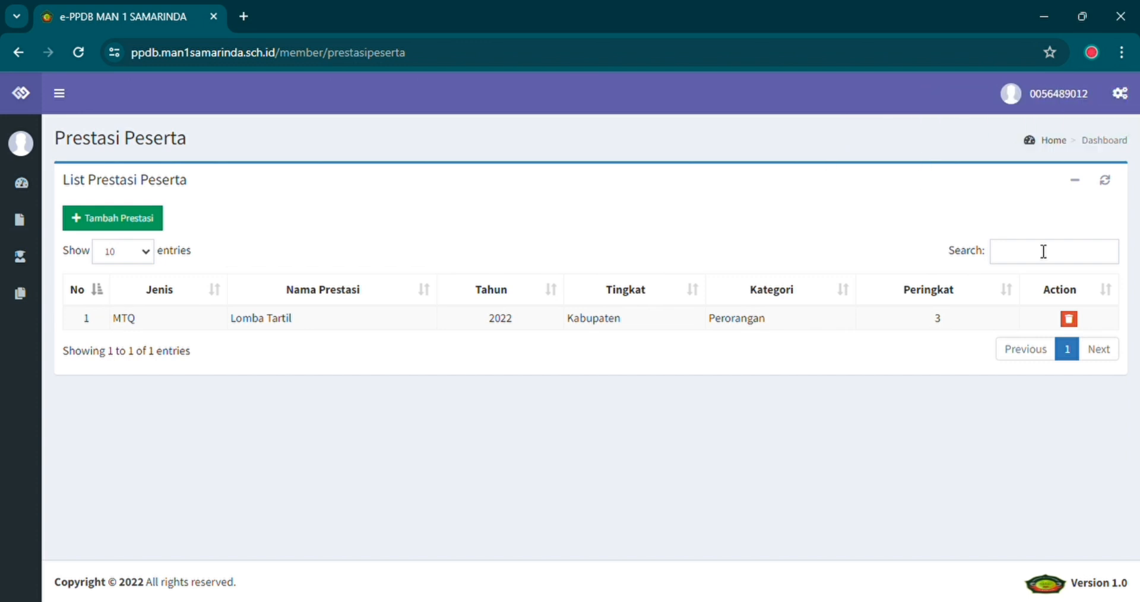
Expand the left sidebar menu to reveal Berkas Pendukung.
{"action": "mouse_move", "coordinate": [40, 232]}
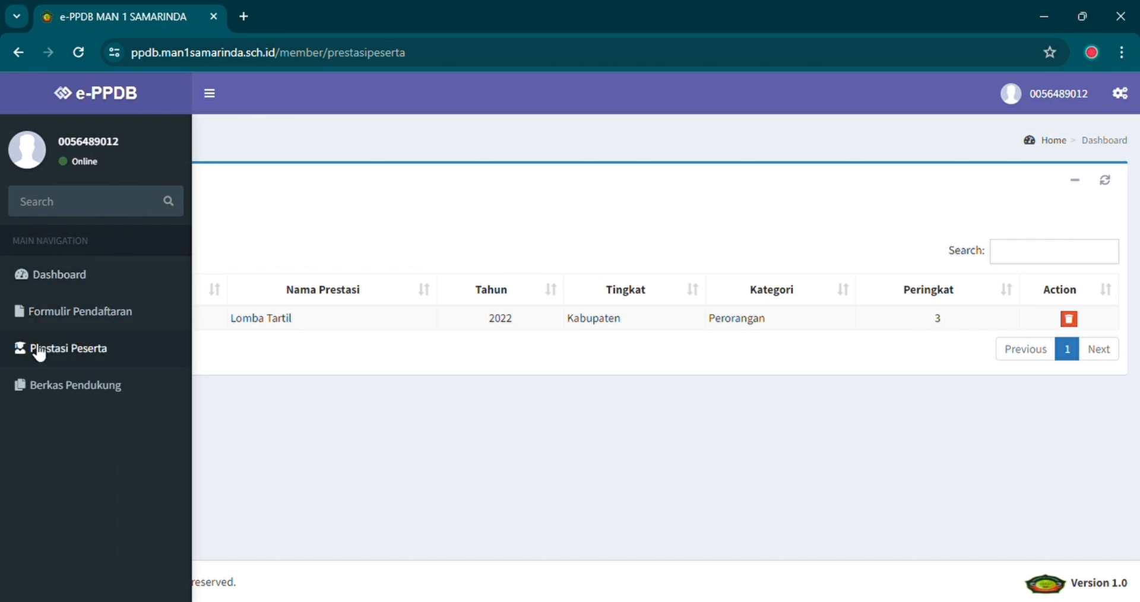
Upload the supporting PDFs on Berkas Pendukung, choosing data yb.pdf for the Nilai SKL file.
{"action": "left_click", "coordinate": [41, 389]}
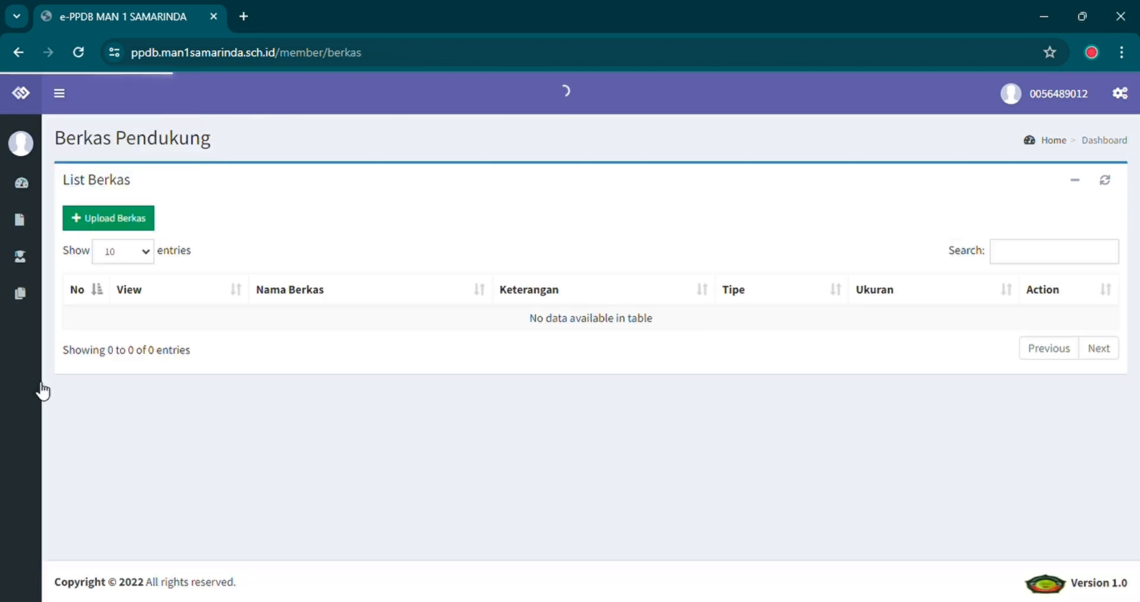
{"action": "left_click", "coordinate": [125, 222]}
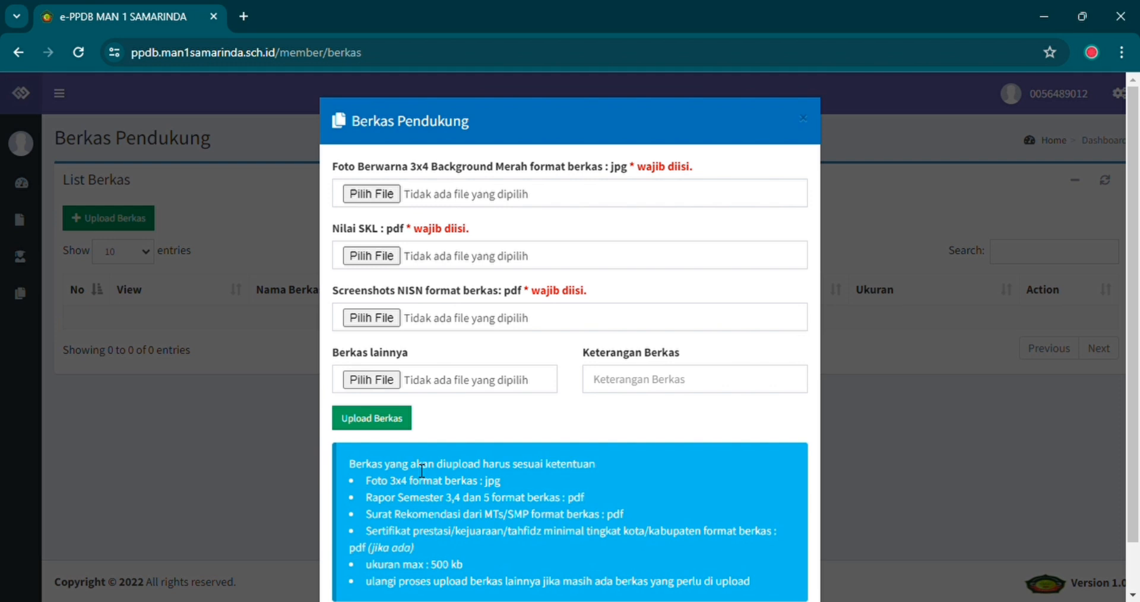
{"action": "scroll", "coordinate": [421, 471], "scroll_direction": "down", "scroll_amount": 1}
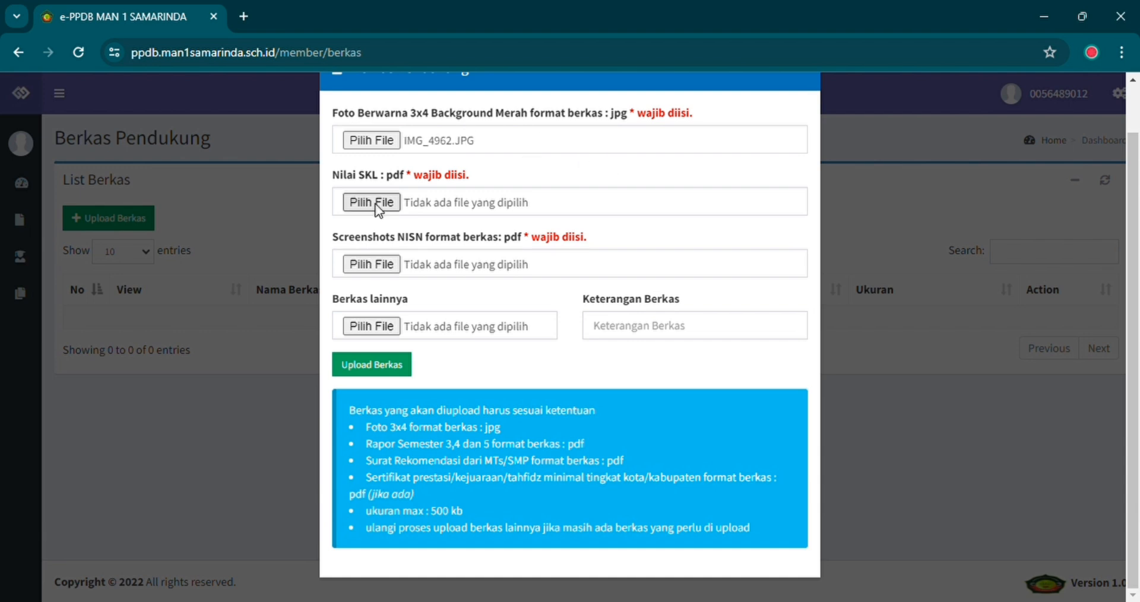
{"action": "left_click", "coordinate": [355, 203]}
{"action": "left_click", "coordinate": [376, 203]}
{"action": "left_click", "coordinate": [392, 264]}
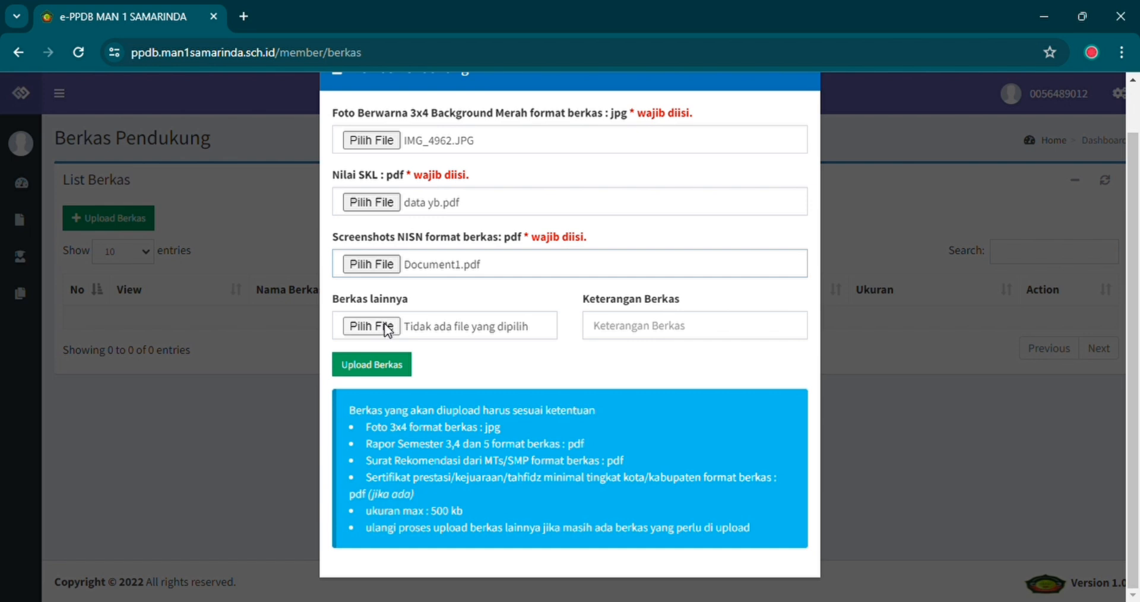
{"action": "left_click", "coordinate": [344, 366]}
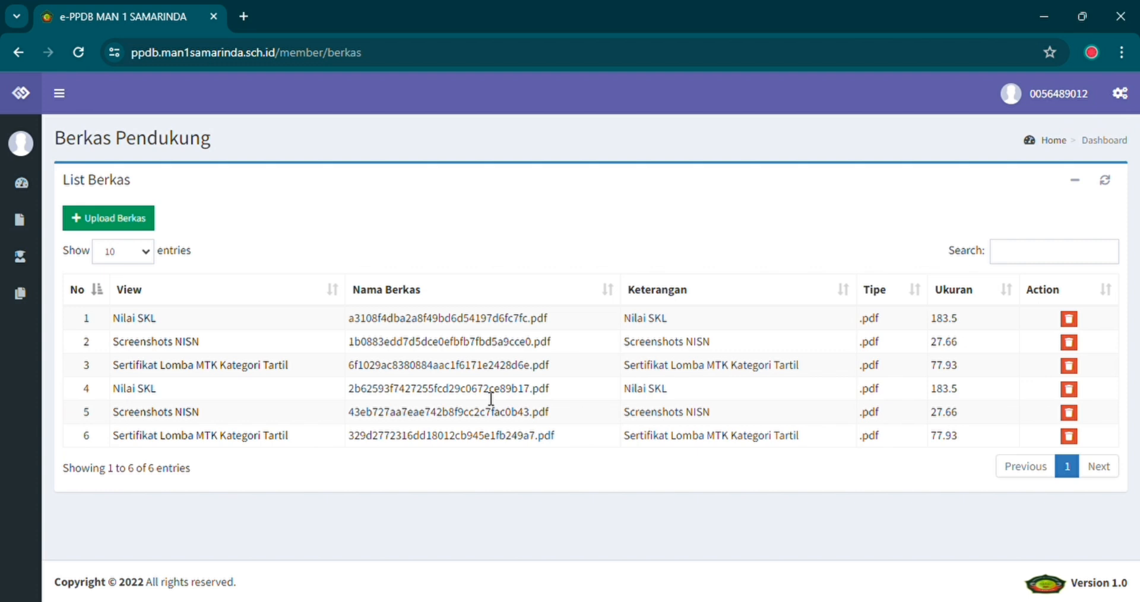
Return to the dashboard and open Cetak Bukti Pendaftaran from the Cetak card.
{"action": "mouse_move", "coordinate": [87, 371]}
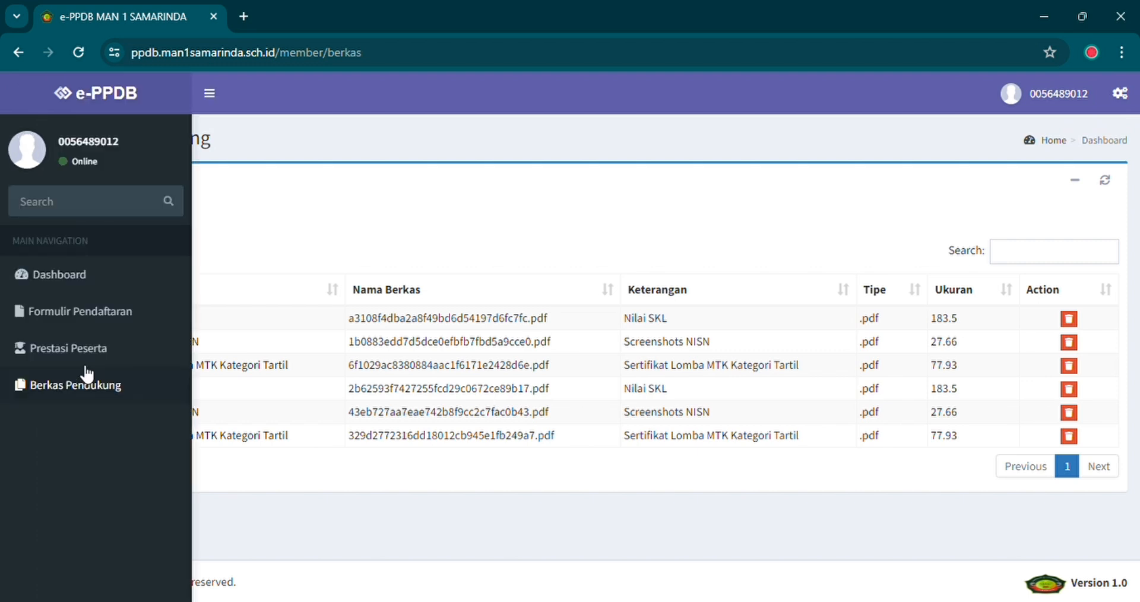
{"action": "left_click", "coordinate": [72, 278]}
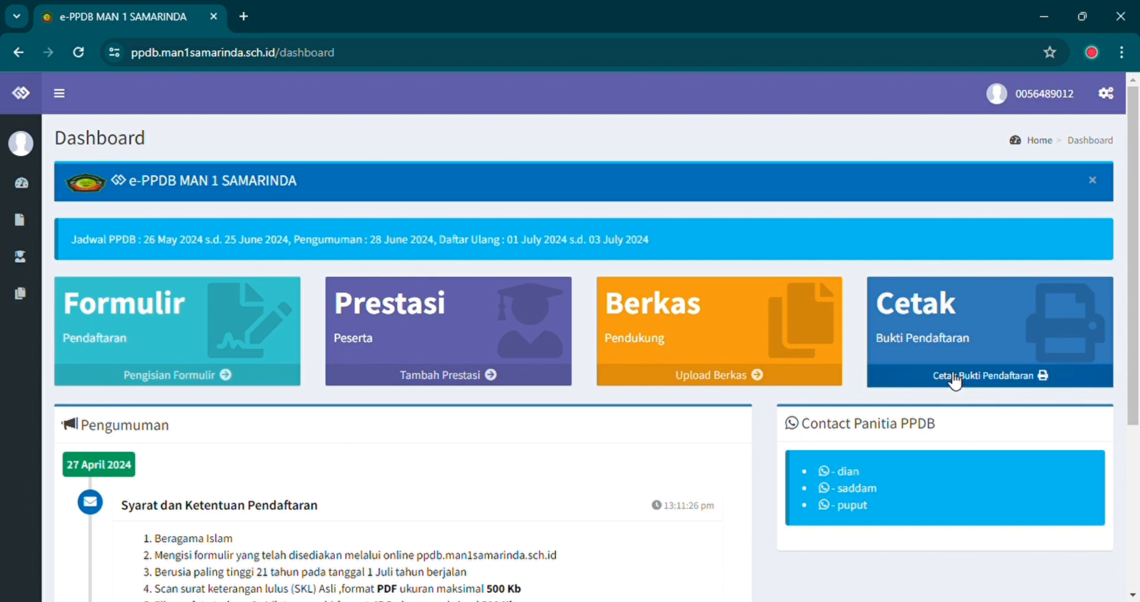
{"action": "left_click", "coordinate": [954, 376]}
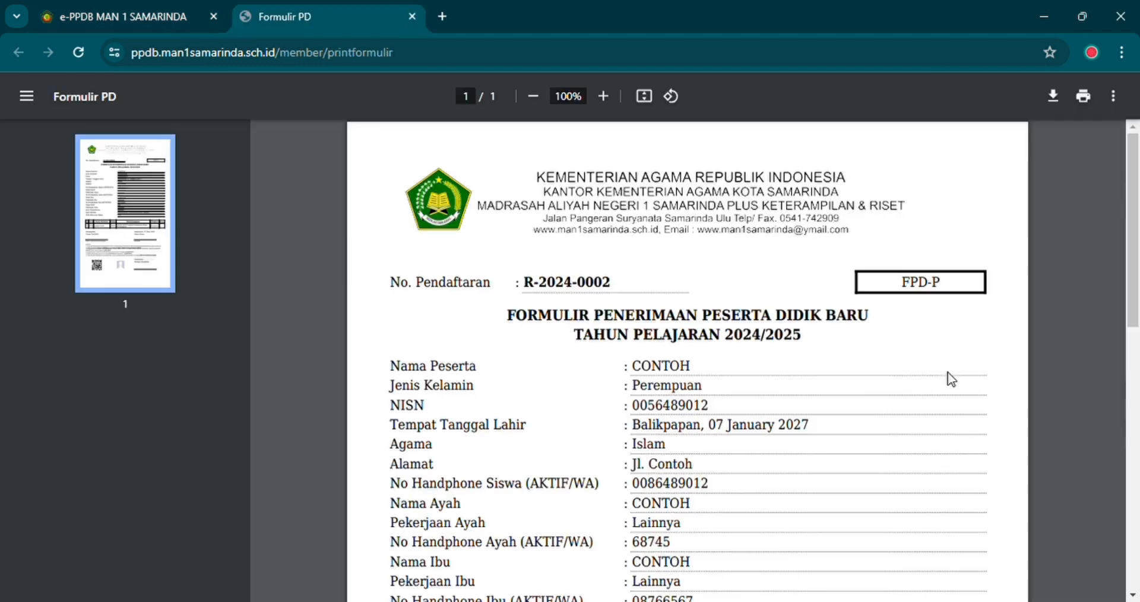
Scroll through the Formulir PD printout to review the registration number and applicant details.
{"action": "scroll", "coordinate": [952, 379], "scroll_direction": "down", "scroll_amount": 7}
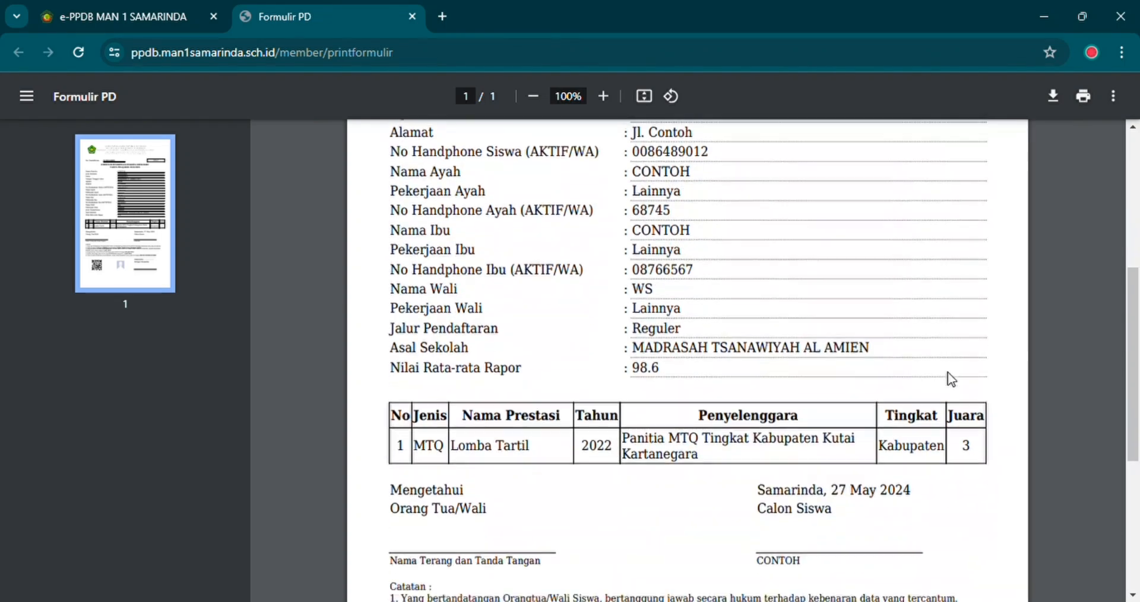
{"action": "scroll", "coordinate": [951, 378], "scroll_direction": "down", "scroll_amount": 4}
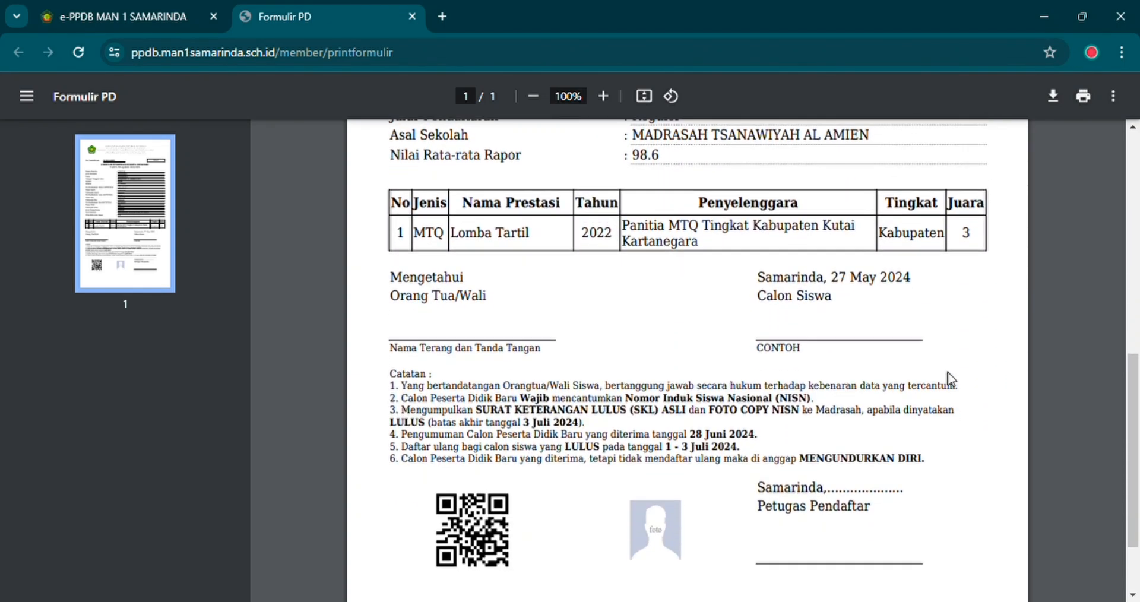
{"action": "scroll", "coordinate": [952, 378], "scroll_direction": "down", "scroll_amount": 1}
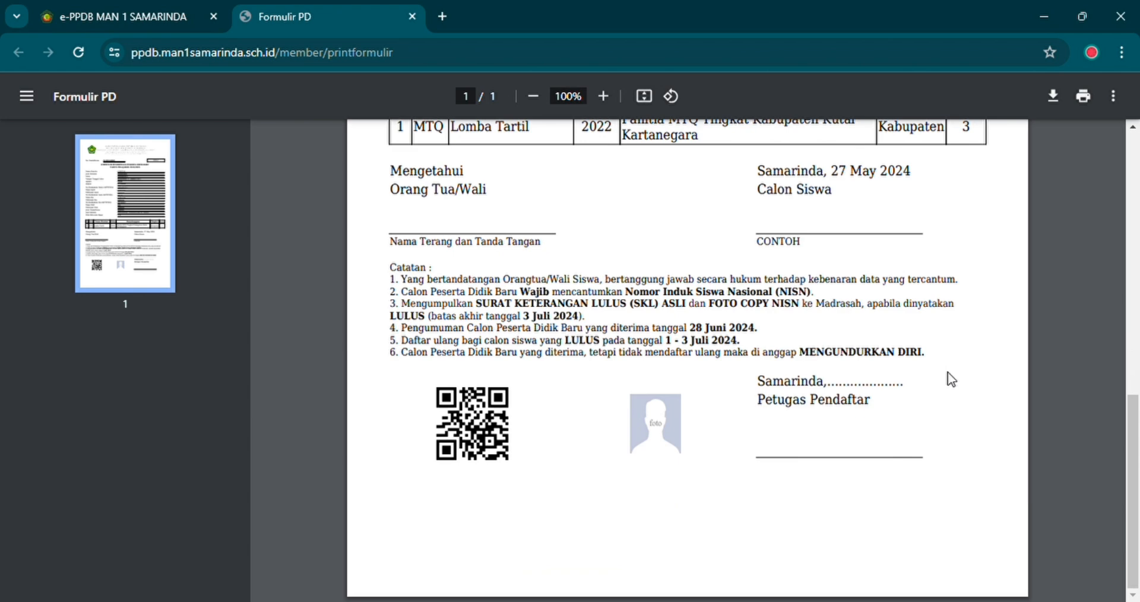
{"action": "scroll", "coordinate": [951, 378], "scroll_direction": "up", "scroll_amount": 6}
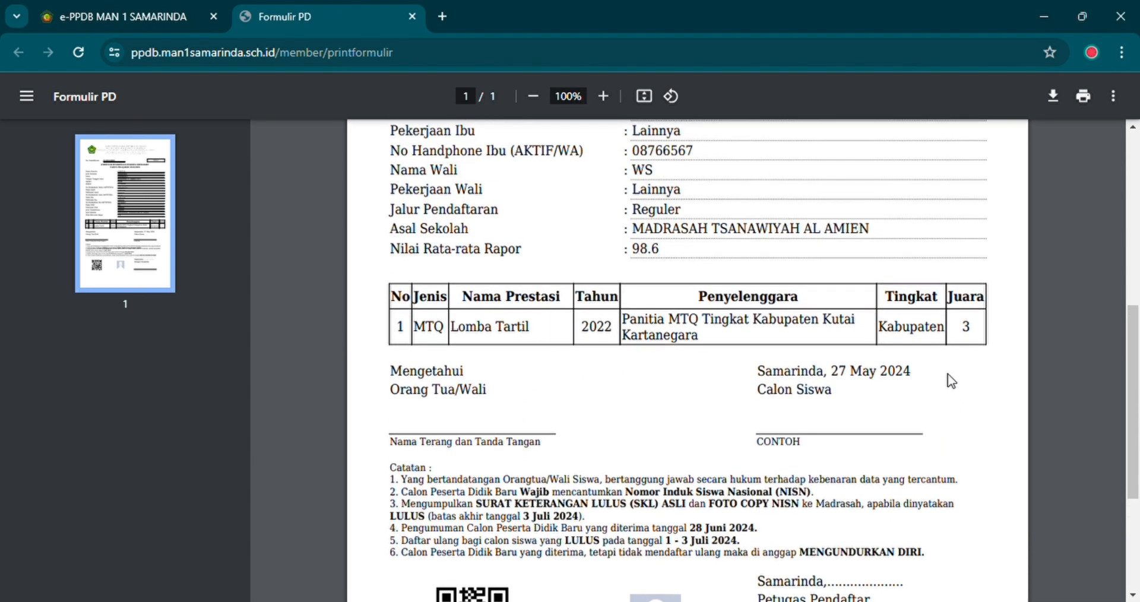
{"action": "scroll", "coordinate": [951, 379], "scroll_direction": "up", "scroll_amount": 5}
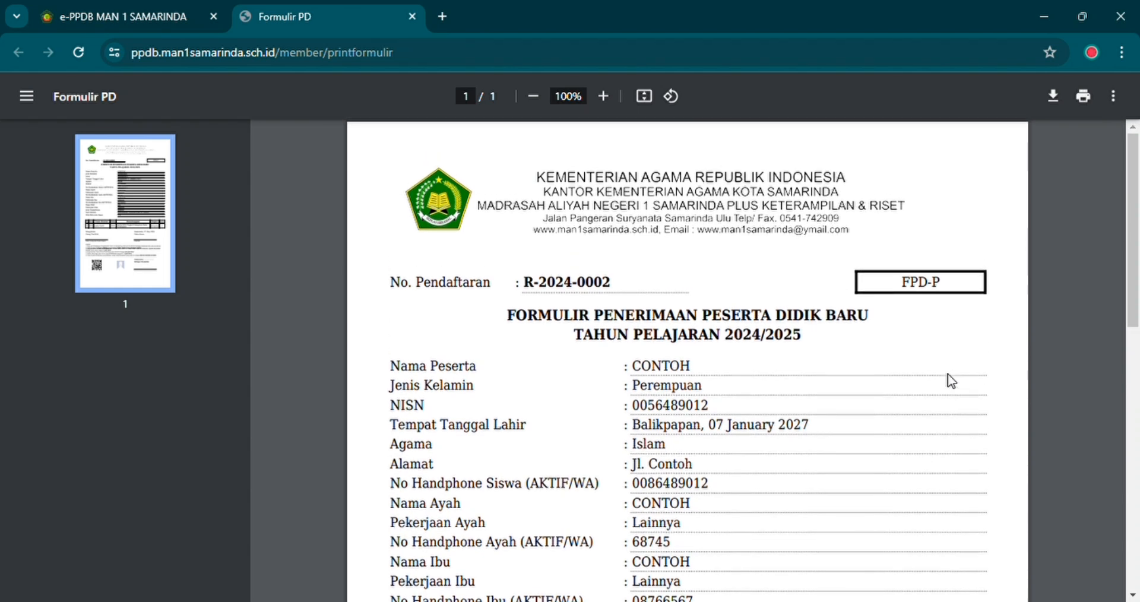
{"action": "scroll", "coordinate": [951, 379], "scroll_direction": "up", "scroll_amount": 1}
{"action": "scroll", "coordinate": [623, 291], "scroll_direction": "down", "scroll_amount": 10}
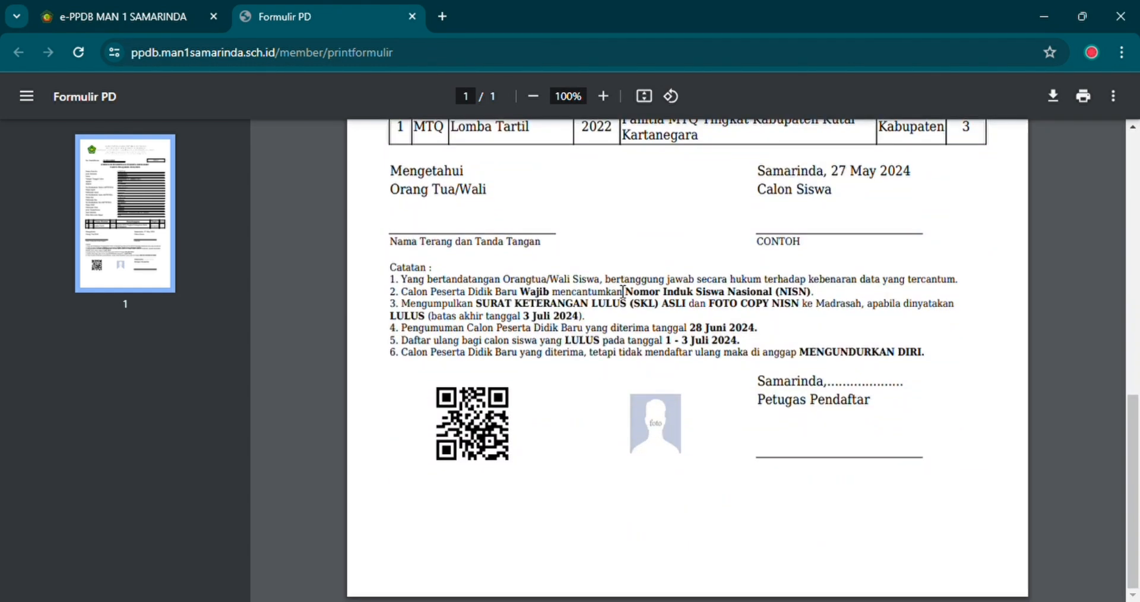
{"action": "scroll", "coordinate": [623, 292], "scroll_direction": "up", "scroll_amount": 1}
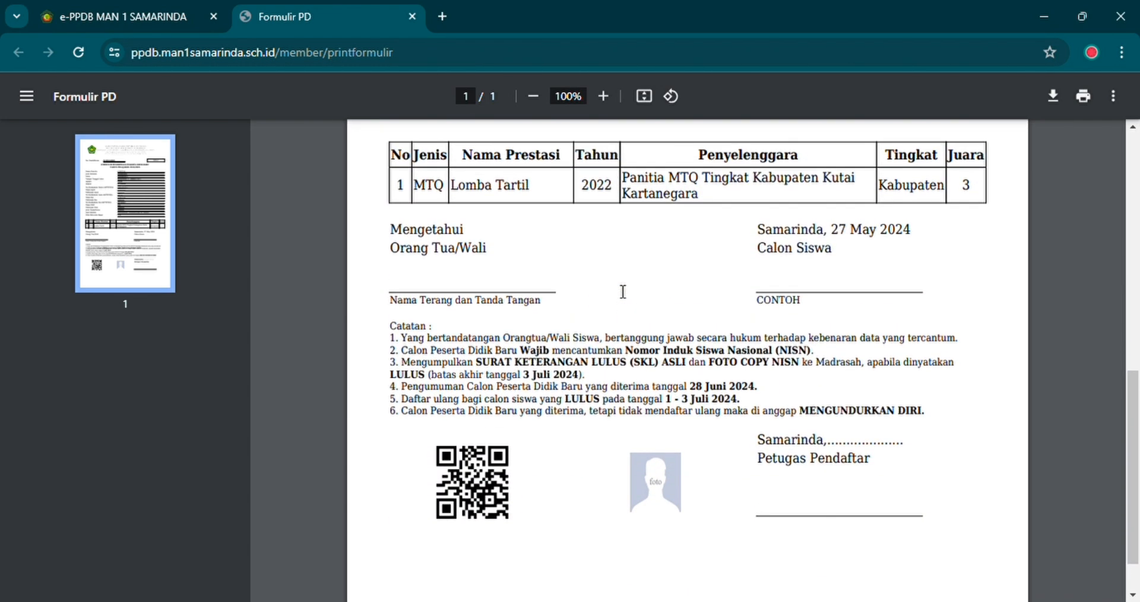
{"action": "scroll", "coordinate": [623, 291], "scroll_direction": "up", "scroll_amount": 9}
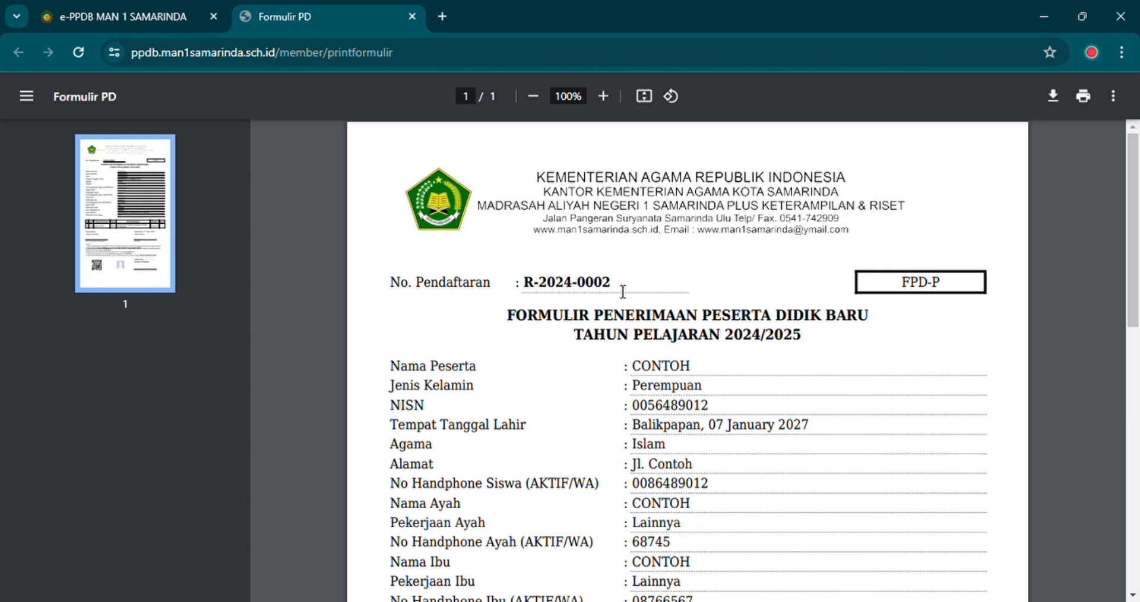